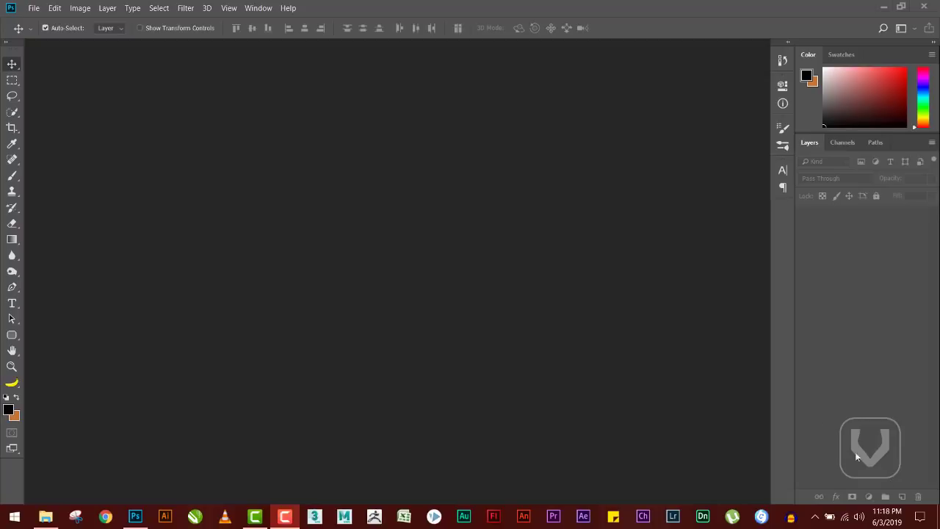
Create a new A4 portrait document, 210 x 297 mm, with a resolution of 150 pixels/inch
click(34, 8)
click(41, 17)
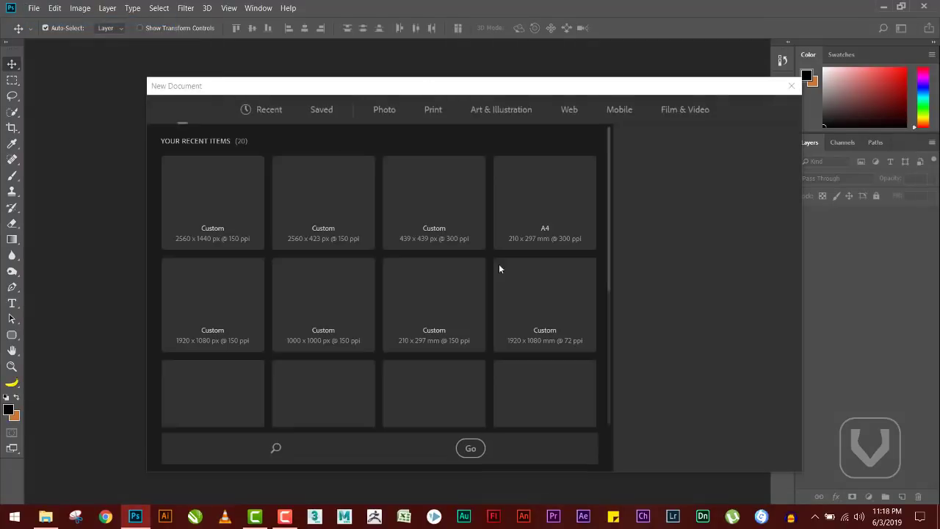
click(534, 203)
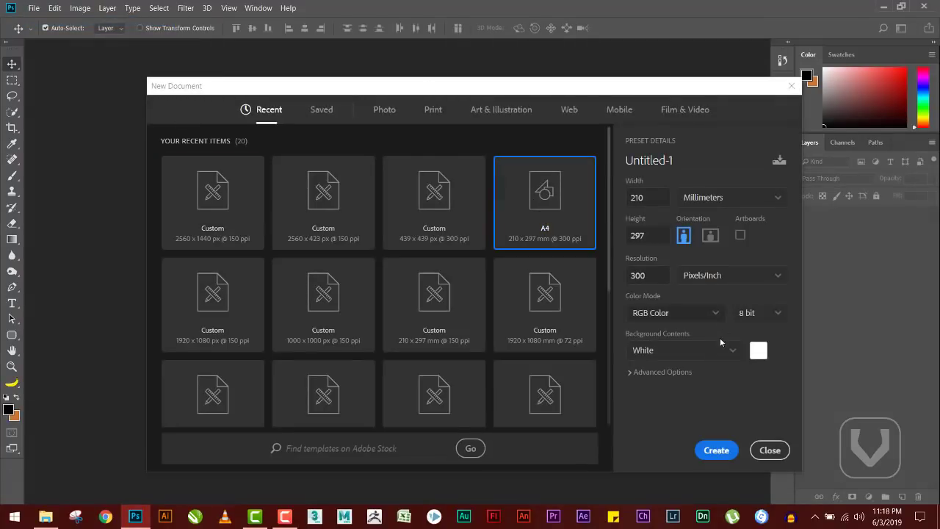
double_click(655, 278)
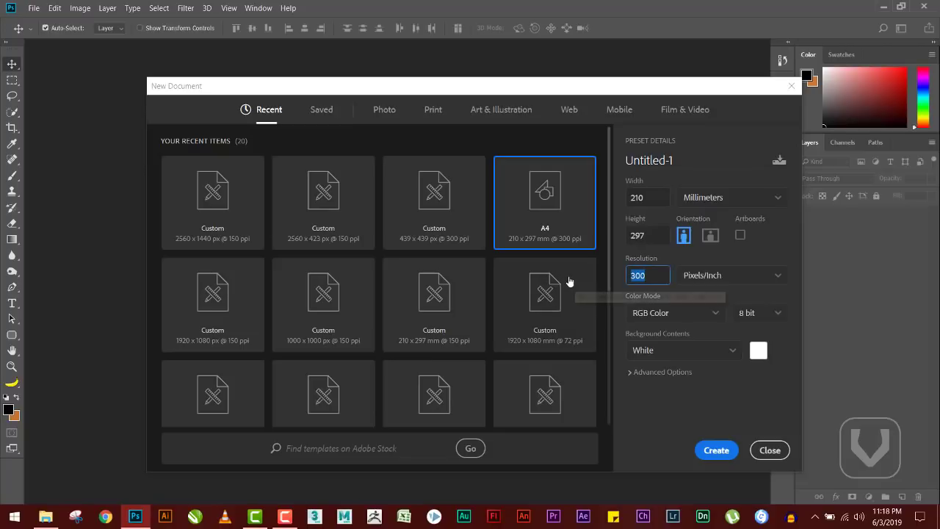
text(150)
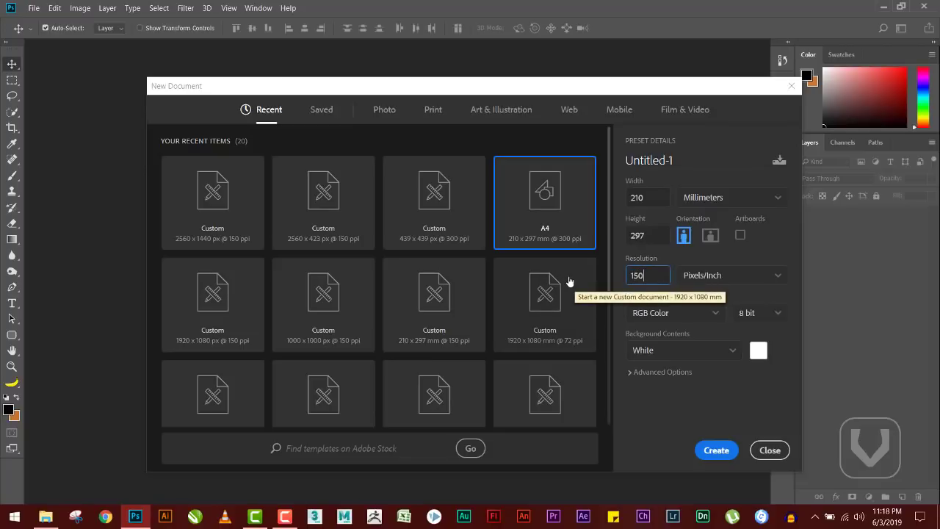
click(718, 450)
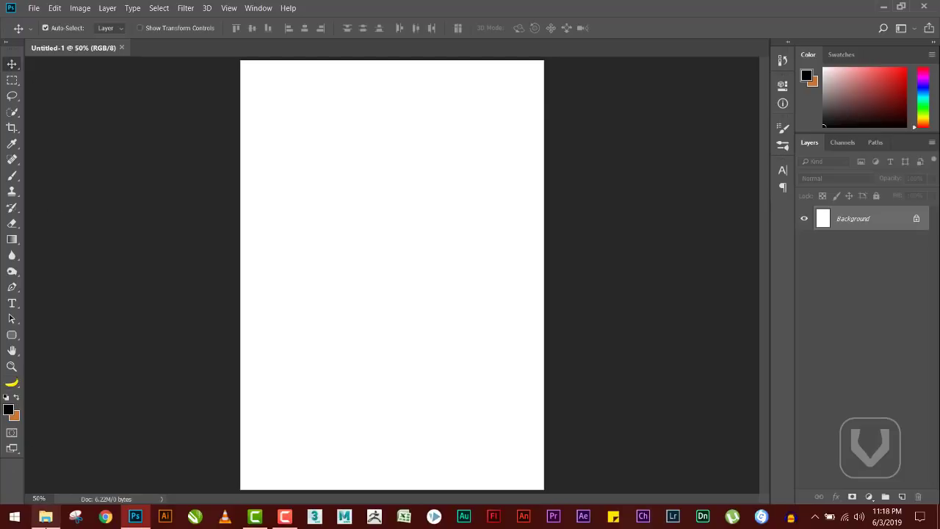
Place the iron-man-3-tony-stark-uhd-4k-wallpaper image, scale it to about 39.4% to cover the page height, and shift it horizontally
click(46, 516)
drag(345, 95, 458, 176)
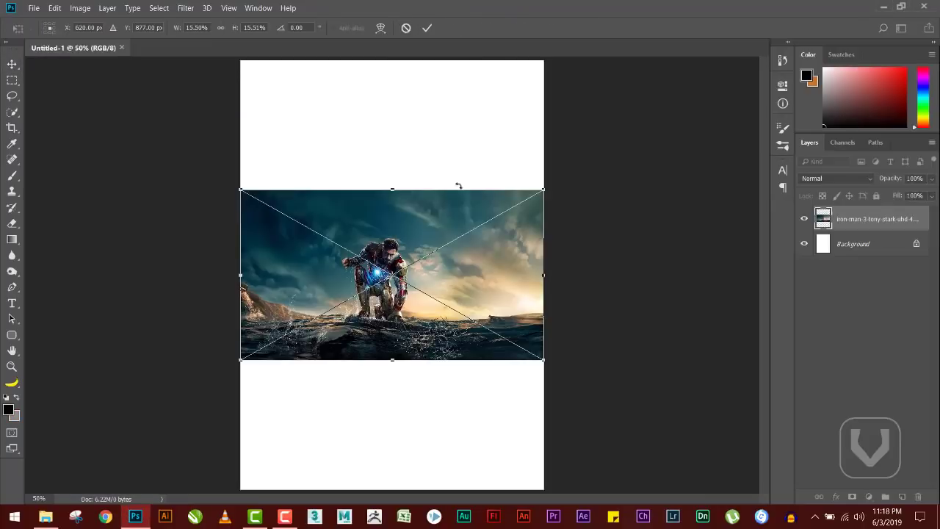
drag(541, 191, 759, 57)
drag(425, 199, 444, 200)
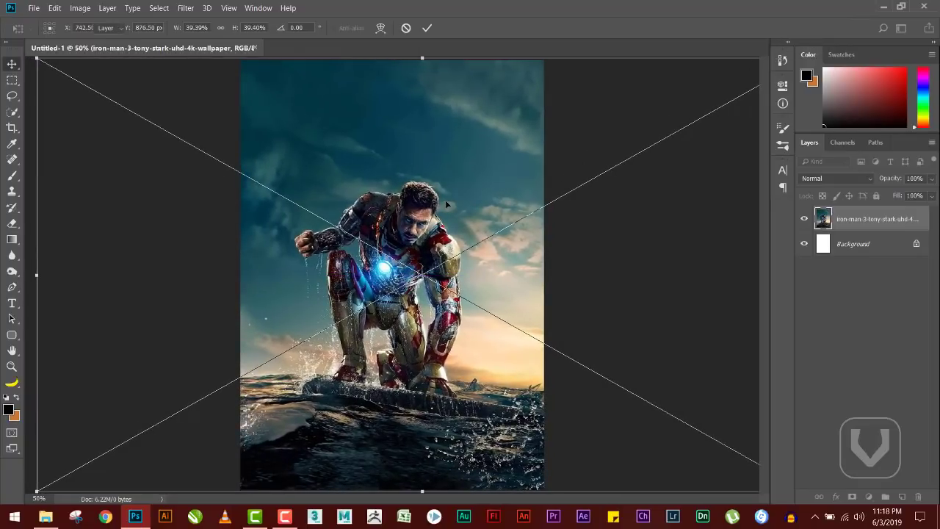
key(Return)
Rasterize the wallpaper layer and remove the crouching figure with a lasso selection and a Content-Aware fill
right_click(856, 218)
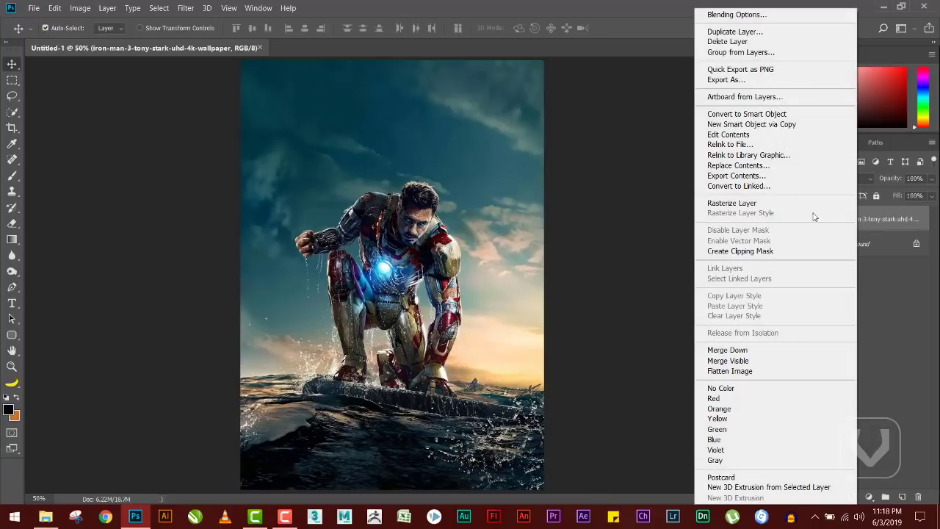
click(753, 205)
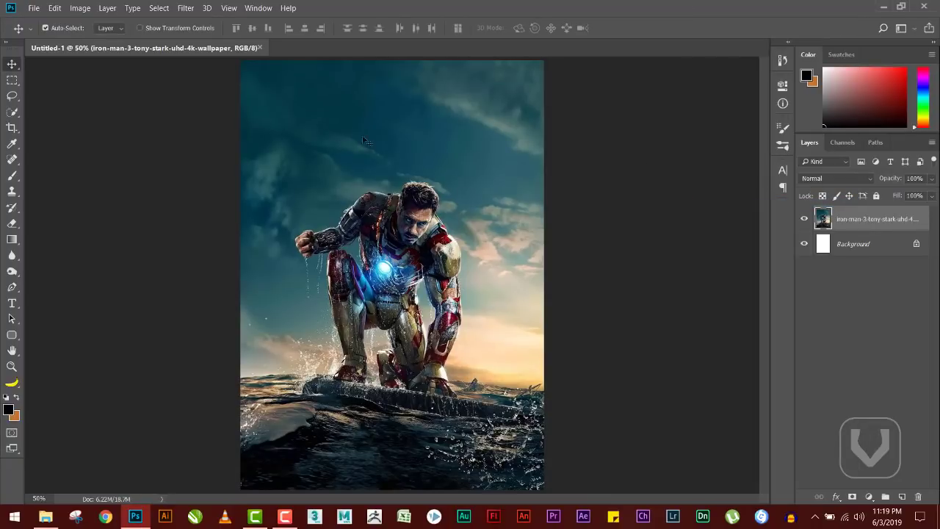
key(l)
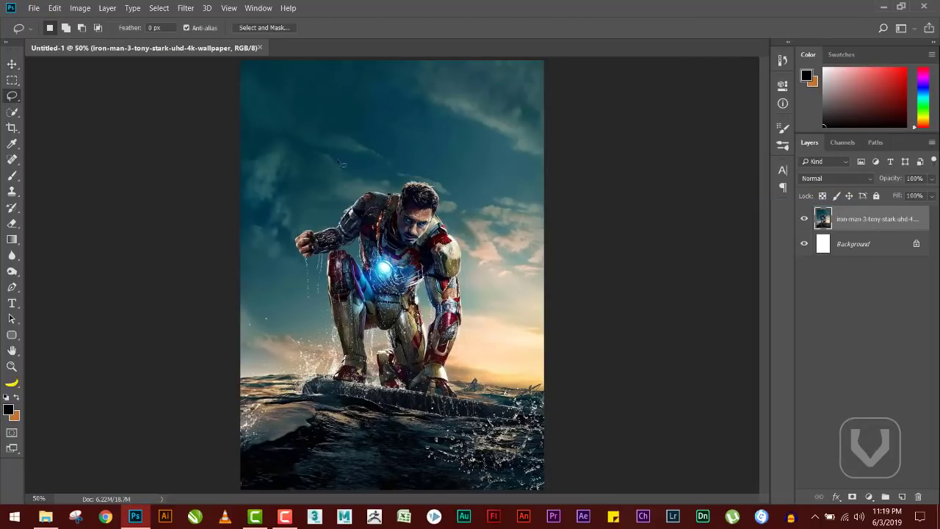
mouse_move(350, 186)
mouse_down()
mouse_move(267, 253)
mouse_move(264, 315)
mouse_move(300, 353)
mouse_move(328, 371)
mouse_move(476, 336)
mouse_move(479, 262)
mouse_move(463, 186)
mouse_move(402, 166)
mouse_up()
key(shift+F5)
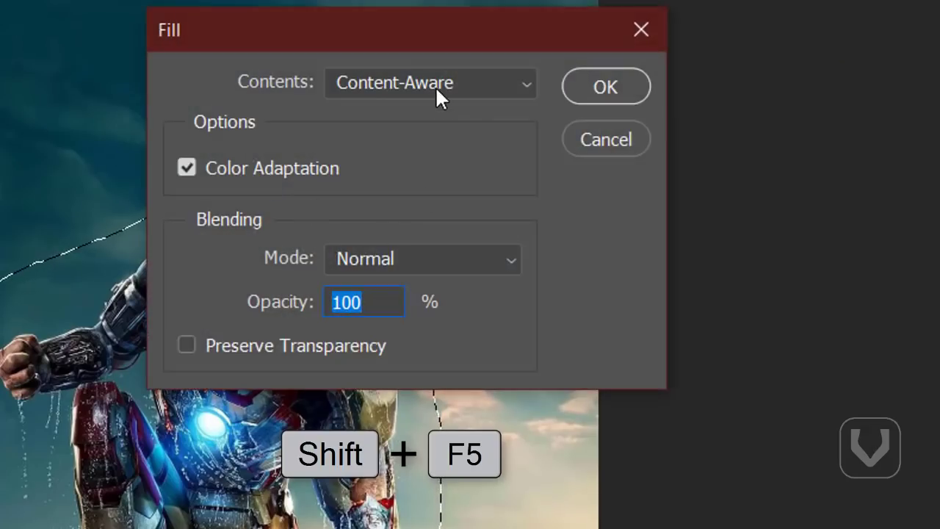
click(588, 91)
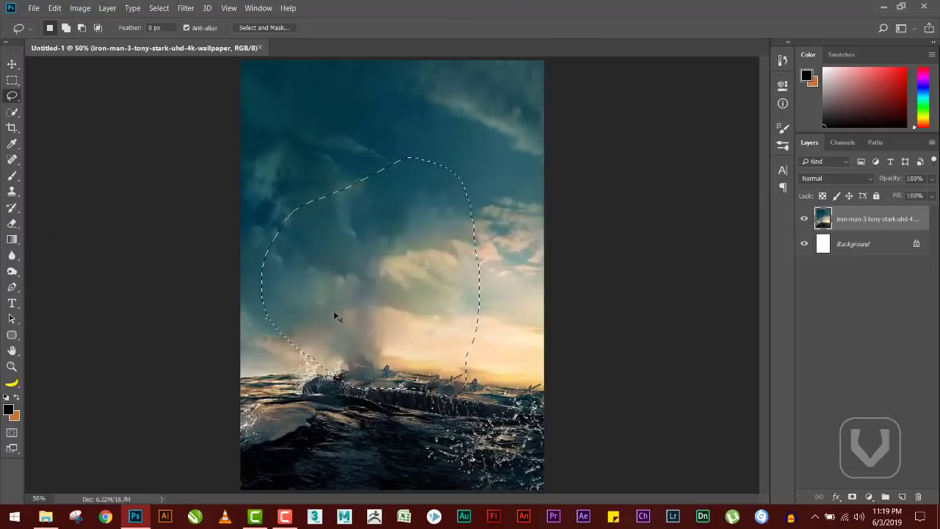
key(ctrl+d)
Lasso the leftover fragments along the horizon and replace them with a Content-Aware fill
mouse_move(286, 338)
mouse_down()
mouse_move(312, 372)
mouse_move(396, 395)
mouse_move(481, 394)
mouse_move(430, 353)
mouse_up()
key(shift+BackSpace)
key(Return)
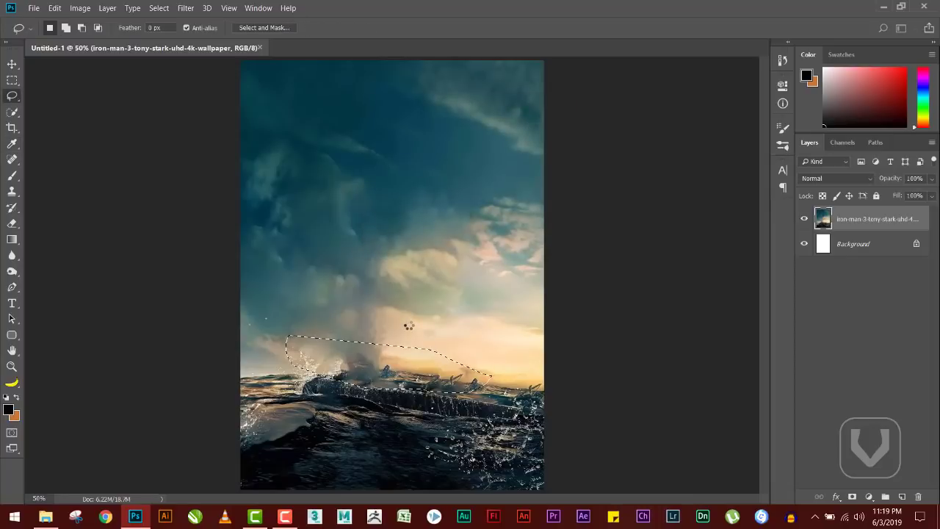
key(ctrl+d)
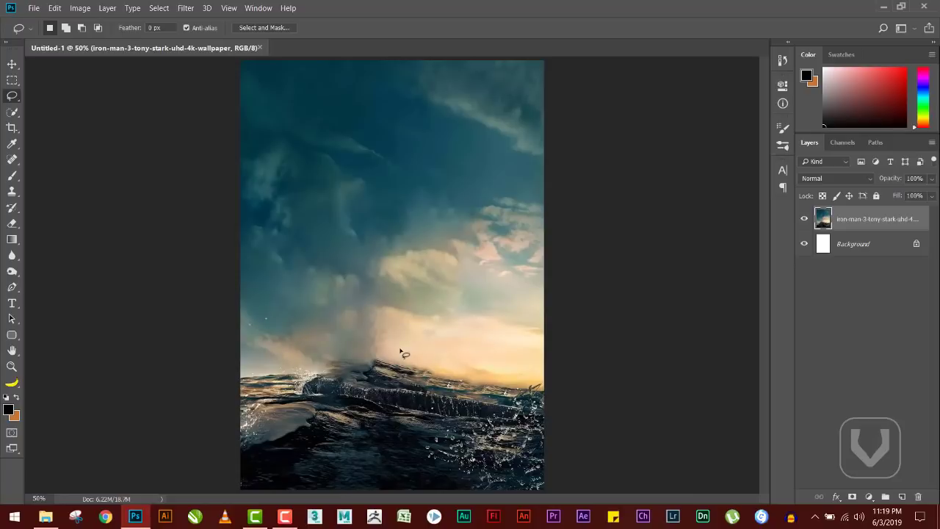
Clean up the remaining small patch at the crest of the rock with another lassoed Content-Aware fill
mouse_move(350, 373)
mouse_down()
mouse_move(402, 382)
mouse_move(389, 356)
mouse_up()
key(shift+F5)
key(Return)
key(ctrl+d)
Place the mini Iron Man image (d45b10cfbc1b46cda83442011d19009d_Large), scale it to about 93%, and stand it on the rock
drag(12, 61, 44, 64)
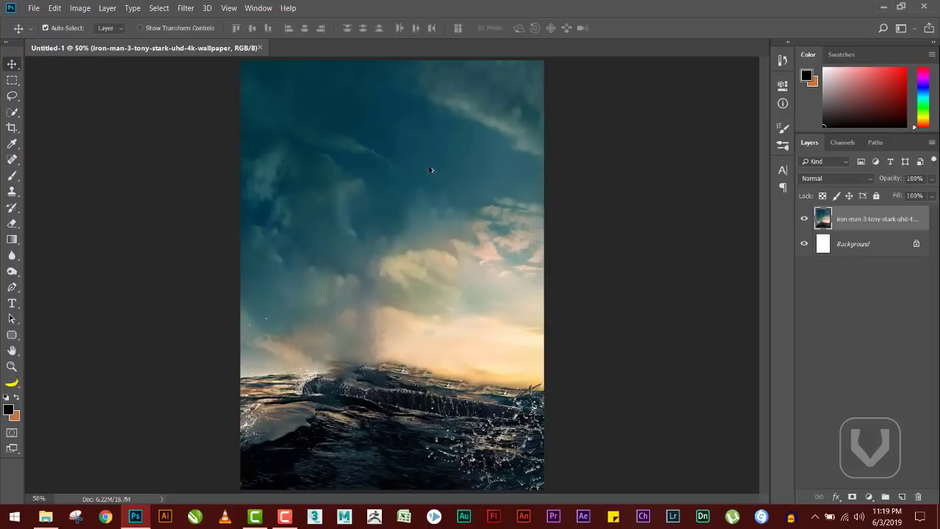
key(alt+Tab)
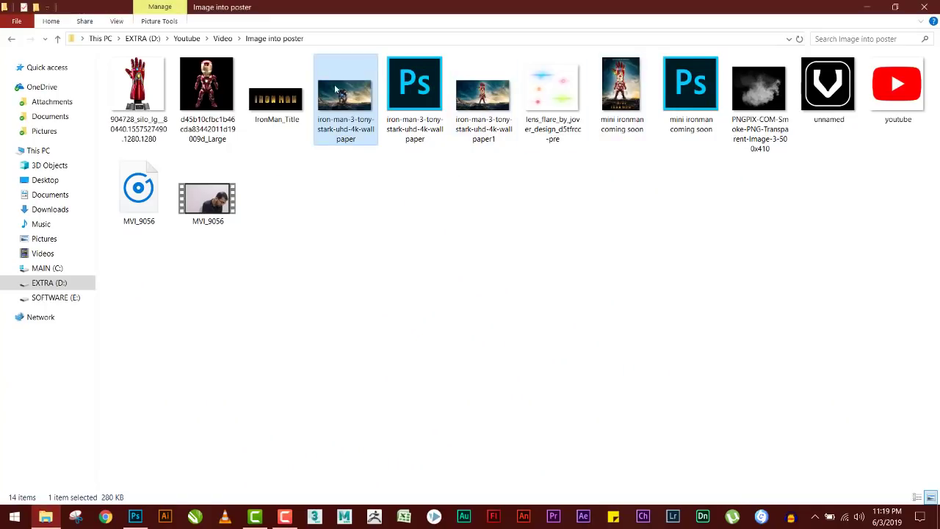
click(207, 91)
key(alt+Tab)
drag(276, 266, 473, 329)
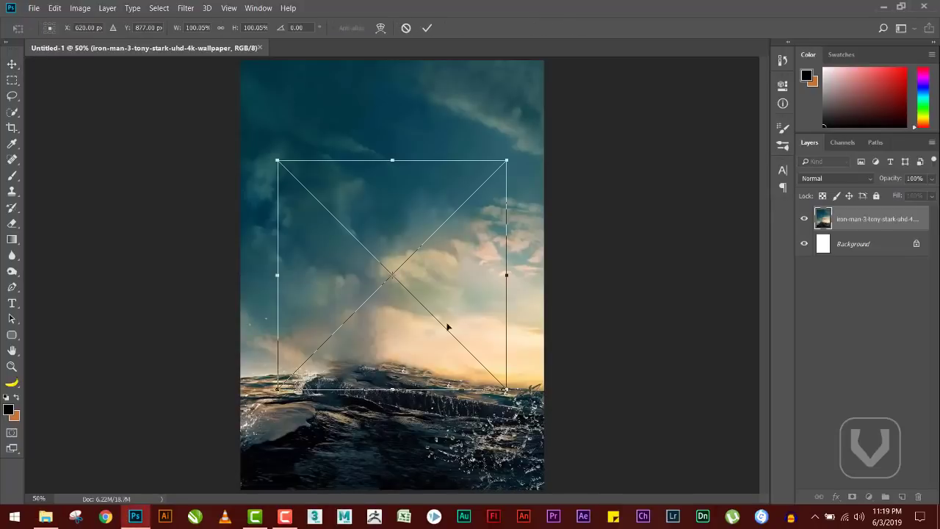
drag(507, 157, 526, 140)
drag(406, 250, 409, 227)
drag(526, 117, 500, 143)
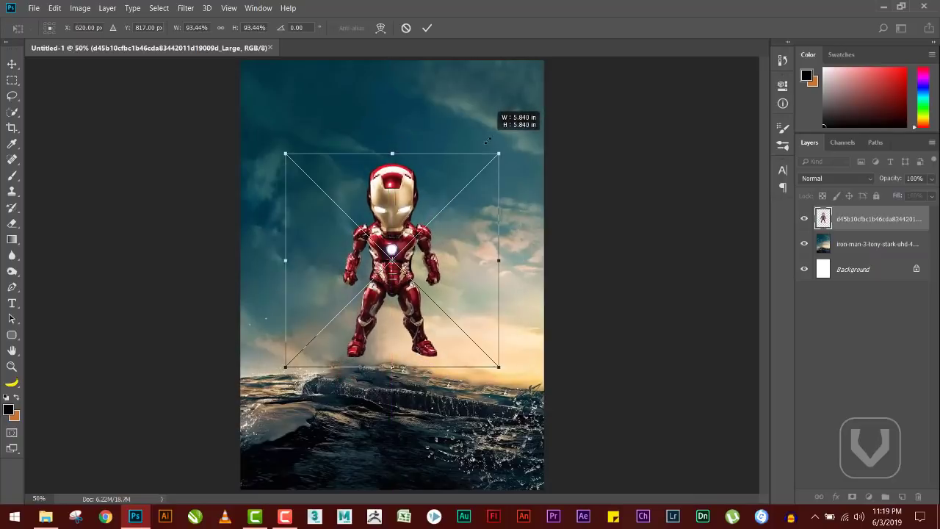
drag(416, 188, 409, 213)
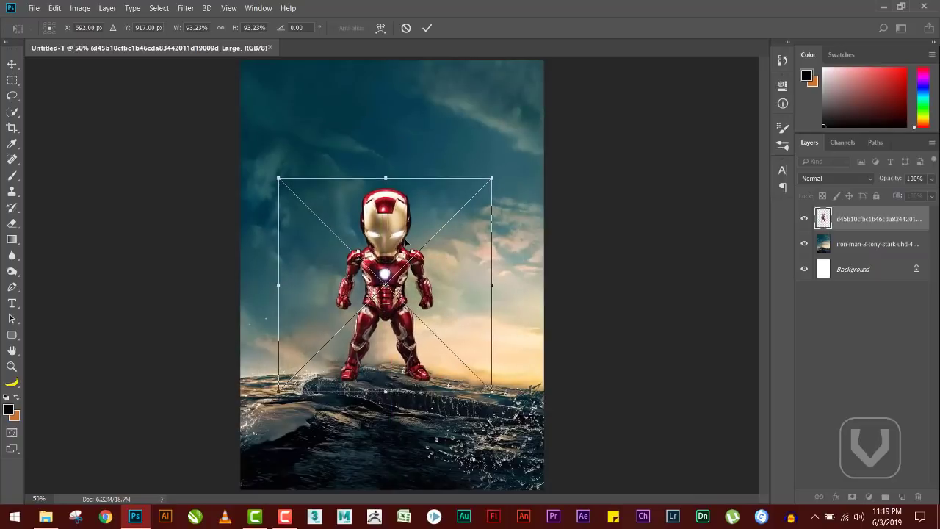
key(Return)
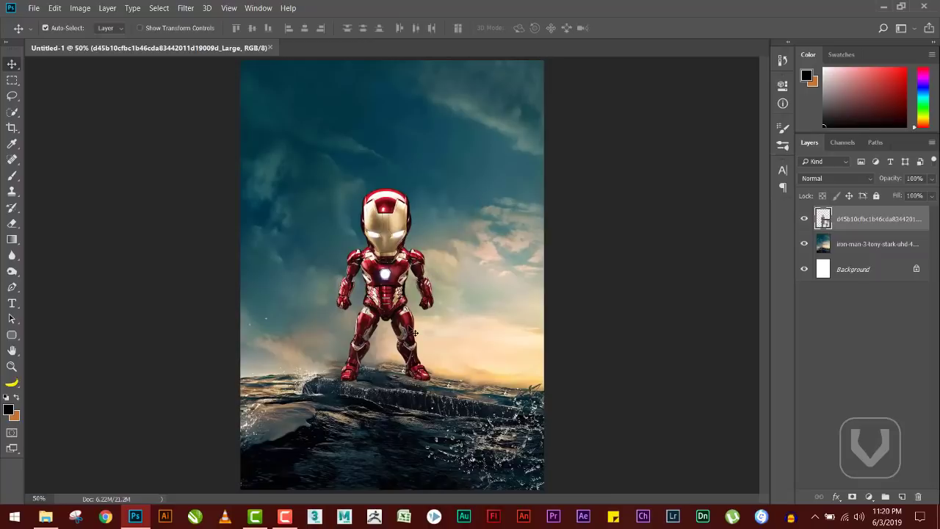
On a new layer, paint one black spot in the sky above the figure using a soft round 900 px brush
click(901, 496)
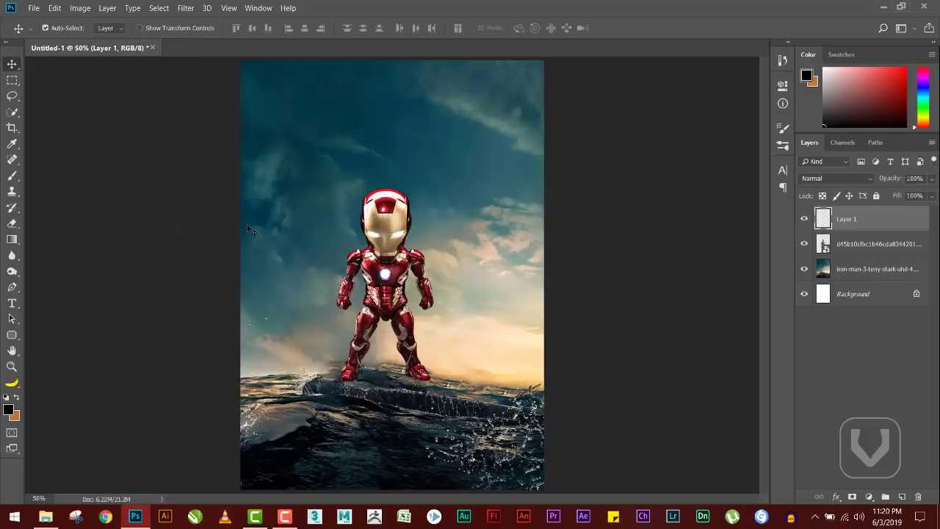
key(b)
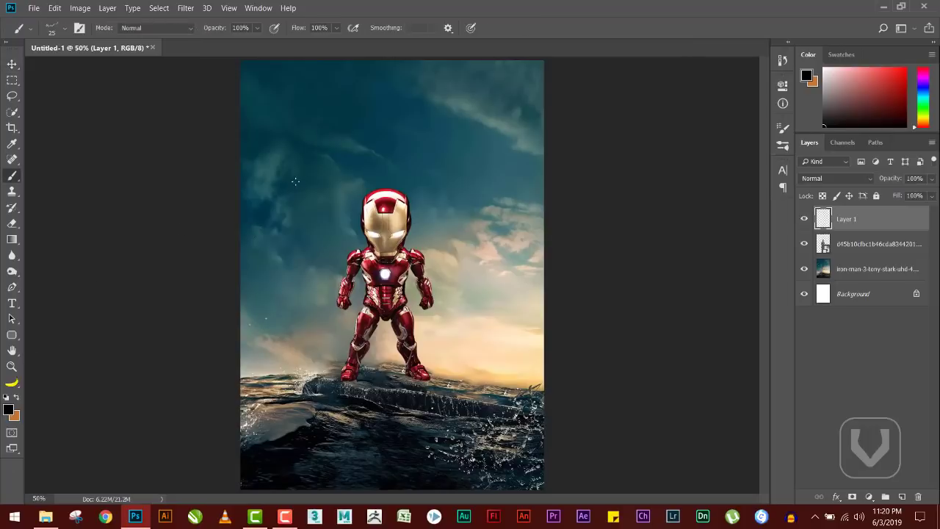
key(bracketright)
key(bracketright)
key(bracketright)
key(bracketright)
key(bracketright)
key(bracketright)
key(bracketright)
key(bracketright)
click(48, 34)
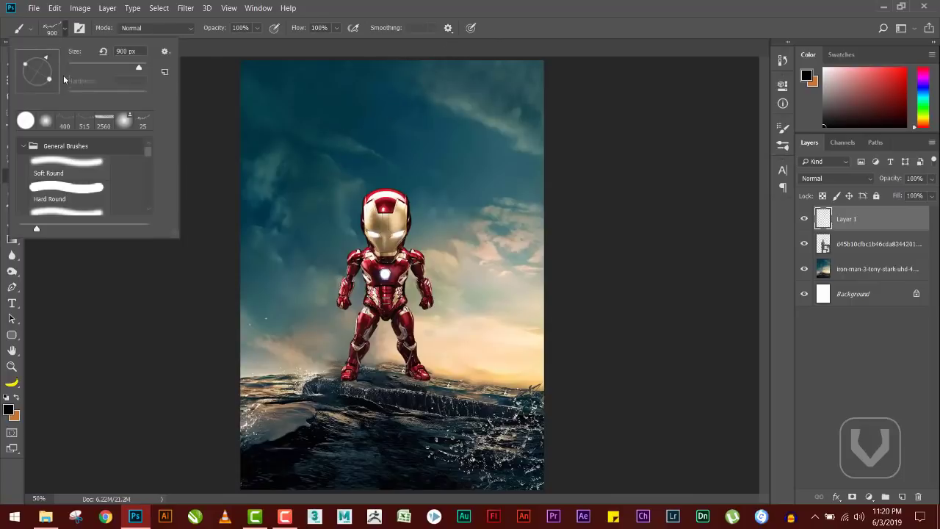
click(47, 120)
click(341, 147)
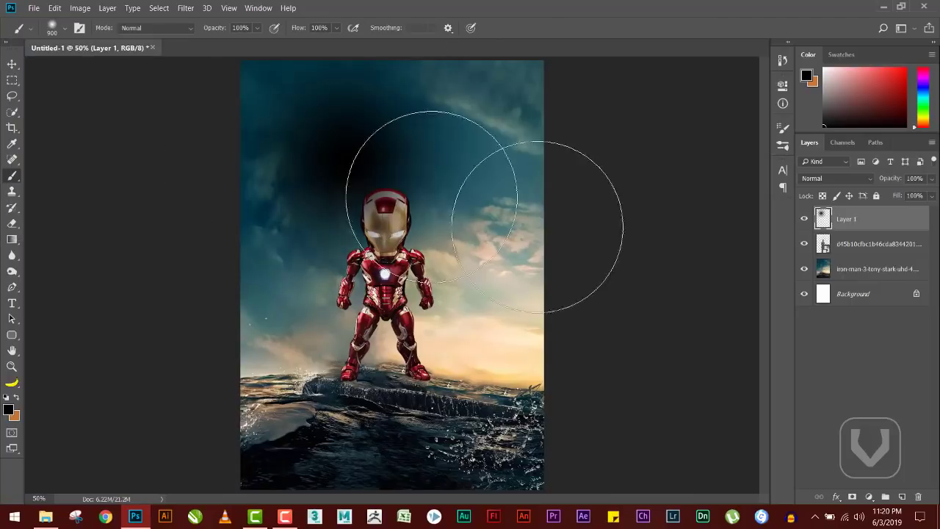
Shrink the black spot, move it beneath the figure's right-hand foot, and reshape it into a contact shadow
key(ctrl+t)
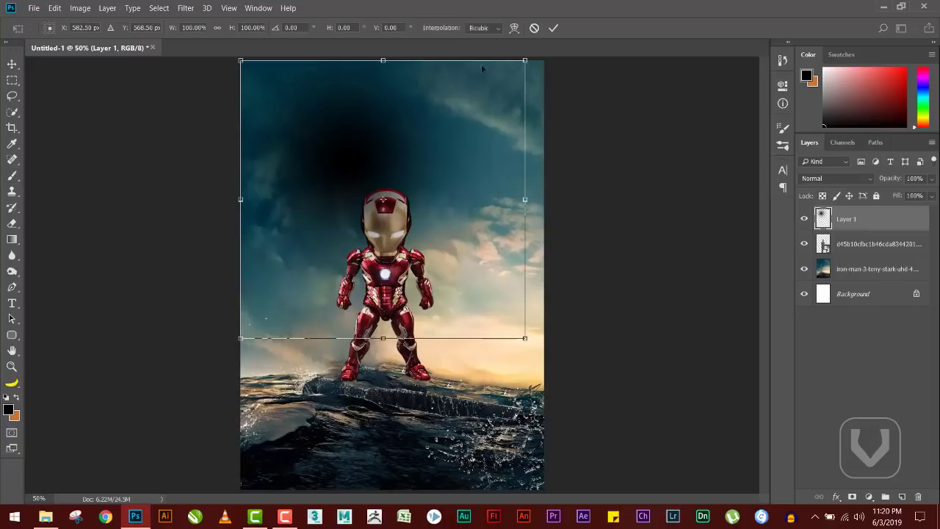
drag(524, 61, 427, 155)
drag(394, 216, 433, 397)
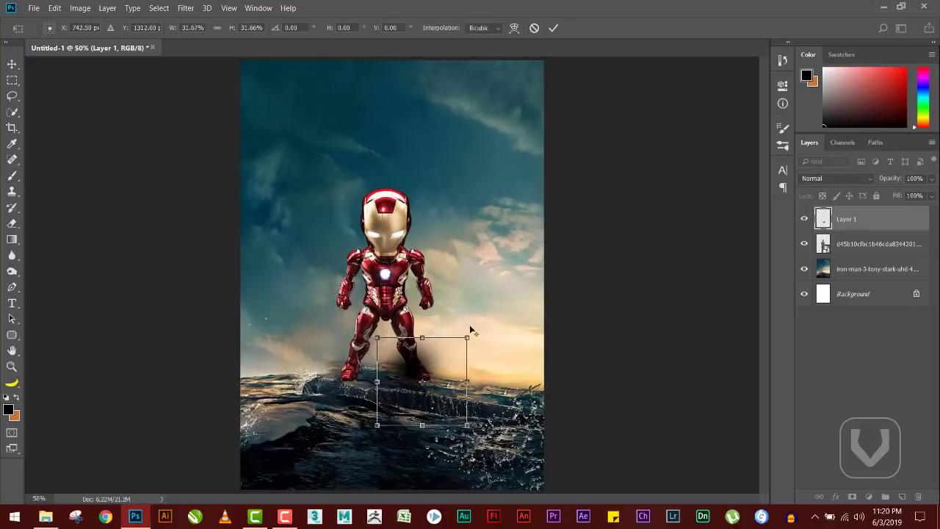
drag(467, 336, 445, 358)
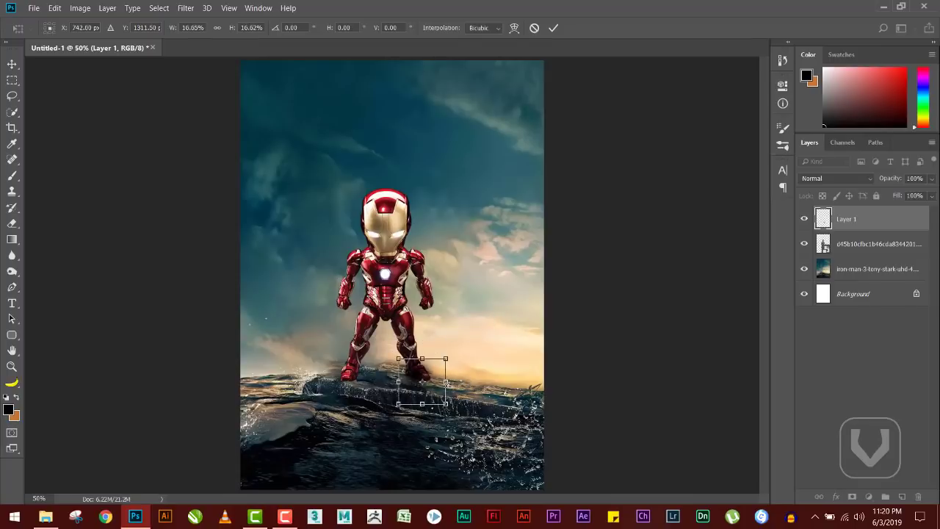
drag(455, 411, 504, 342)
drag(445, 389, 447, 391)
key(Return)
key(e)
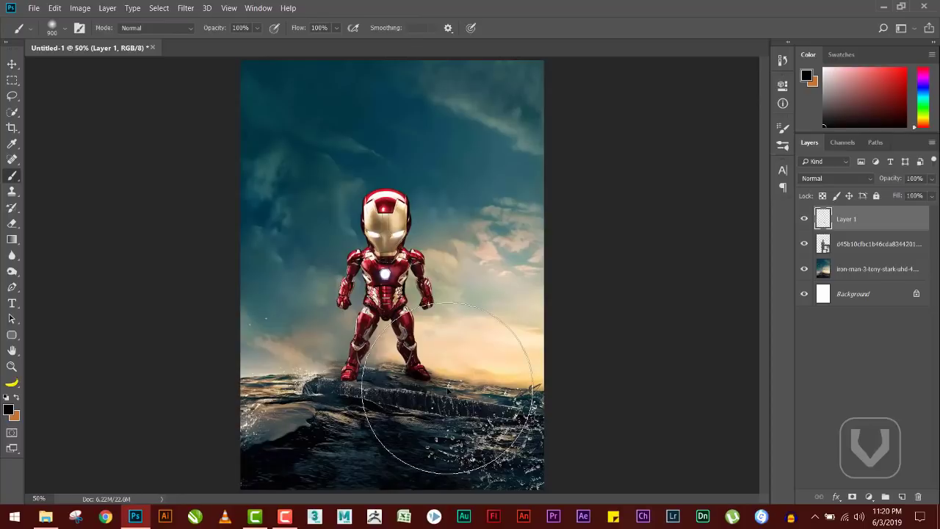
Duplicate the foot shadow, then rotate, stretch and distort the copy beneath the figure's other foot
key(v)
drag(501, 371, 440, 285)
key(ctrl+t)
drag(442, 374, 390, 349)
right_click(387, 380)
click(412, 362)
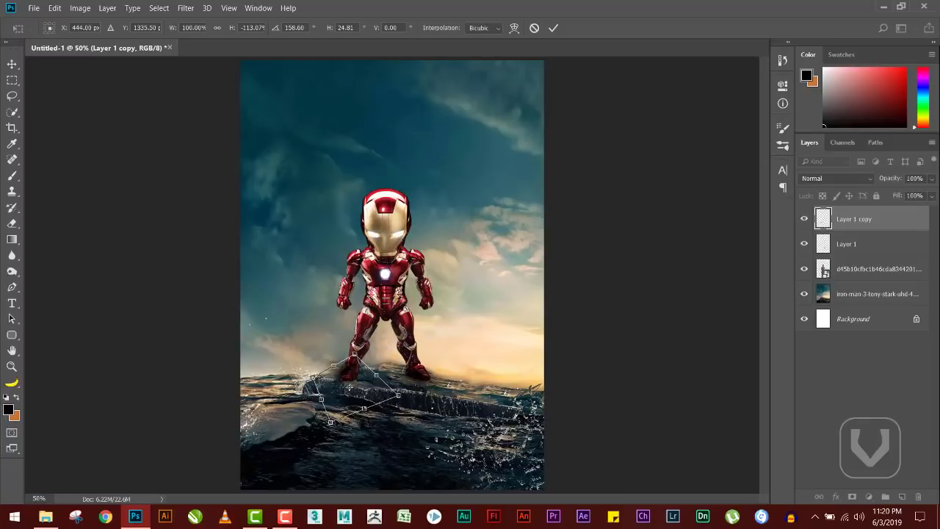
drag(330, 422, 325, 450)
drag(312, 377, 307, 405)
mouse_move(362, 374)
mouse_down()
mouse_move(372, 364)
mouse_move(354, 360)
mouse_up()
drag(347, 396, 358, 396)
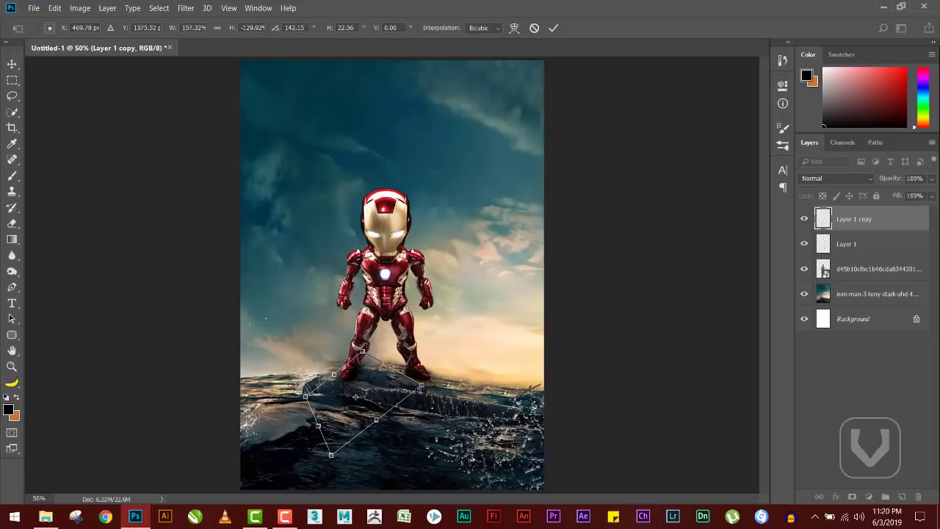
key(Return)
Move the Layer 1 copy shadow below the figure's layer in the stack and shift it slightly under the foot
key(ctrl)
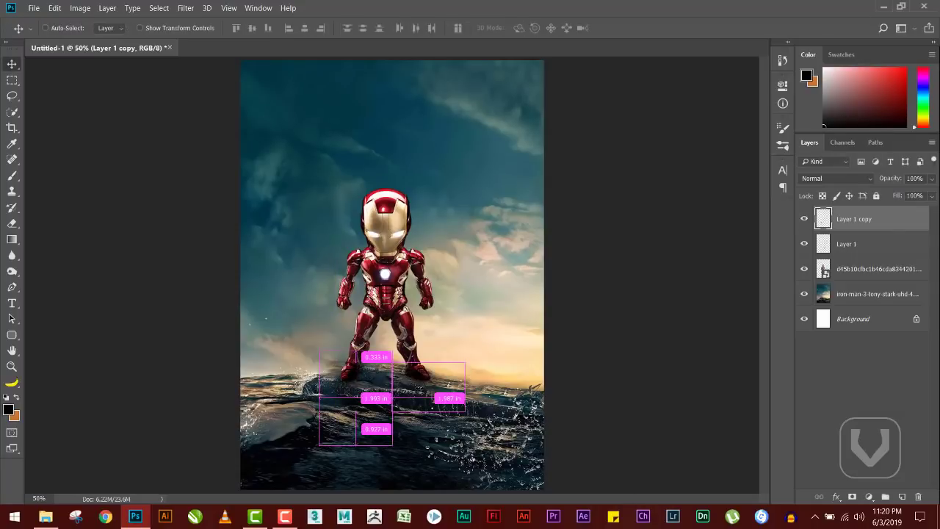
key(ctrl+bracketleft)
key(ctrl+bracketleft)
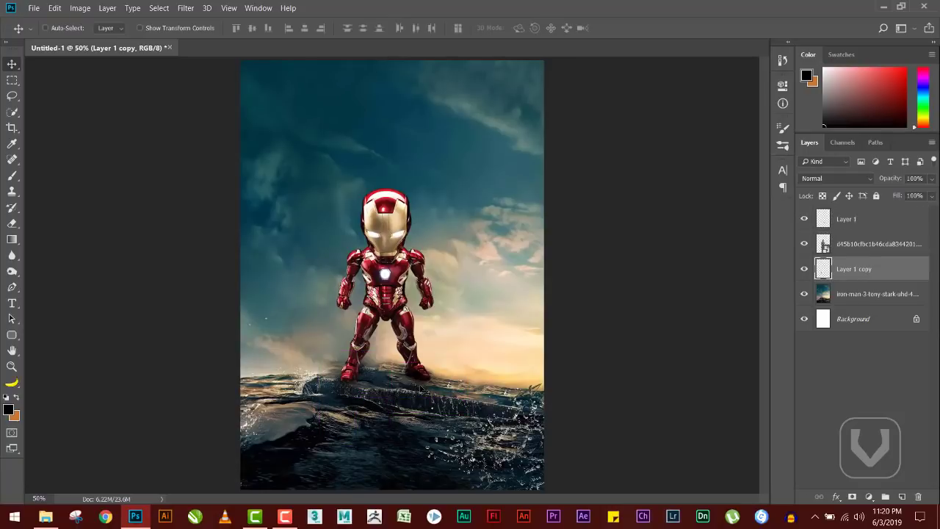
key(ctrl+t)
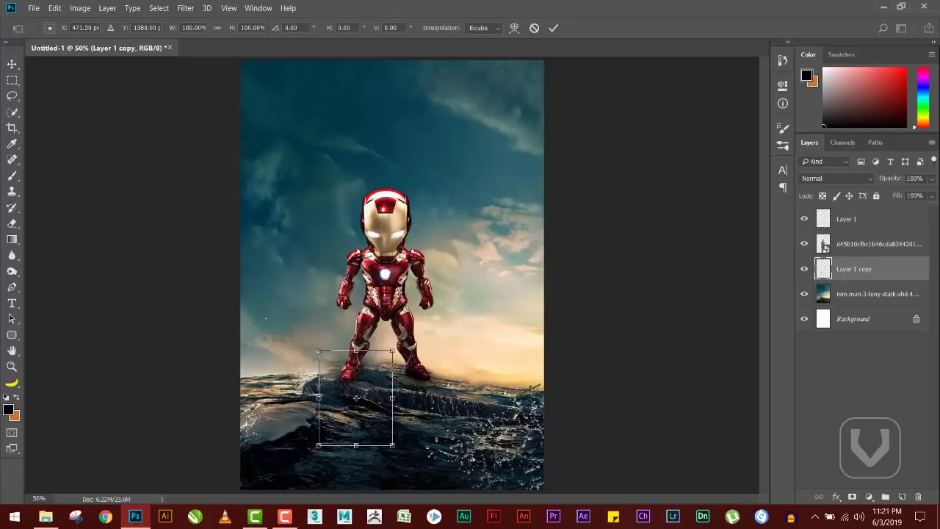
drag(375, 381, 354, 399)
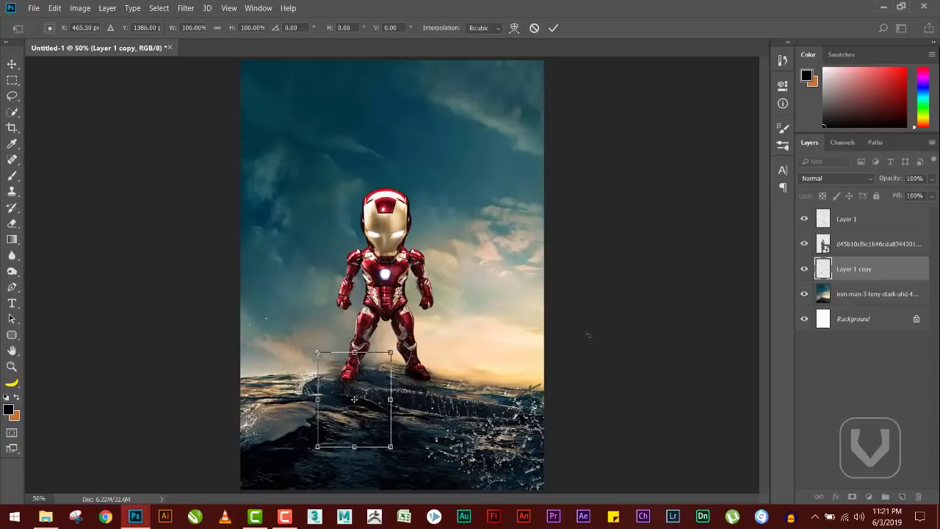
key(Return)
Move the Layer 1 shadow below the figure's layer, then enlarge it and fit it under the right-hand foot
click(843, 222)
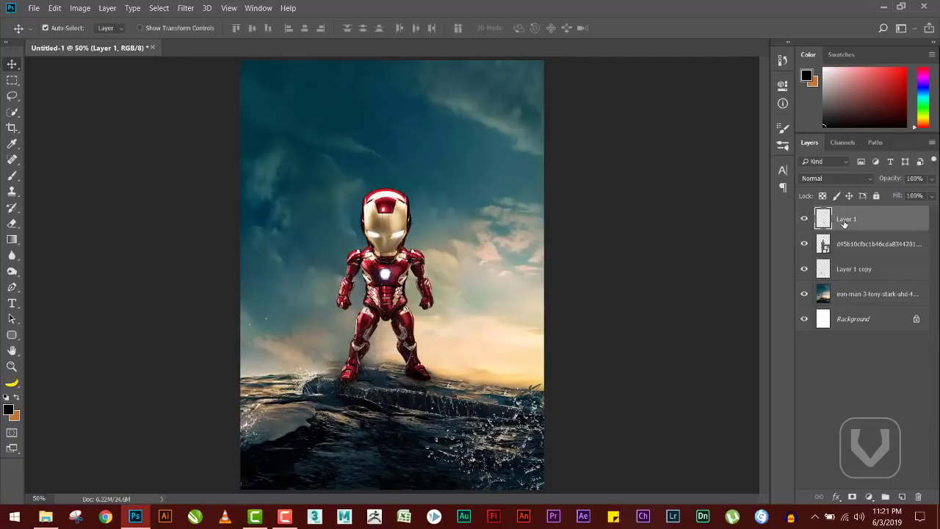
key(ctrl+bracketleft)
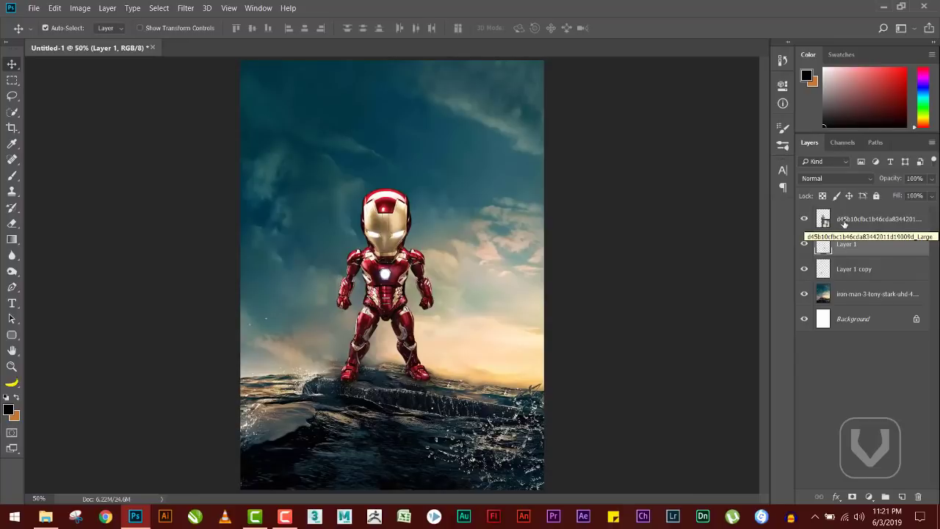
key(ctrl+t)
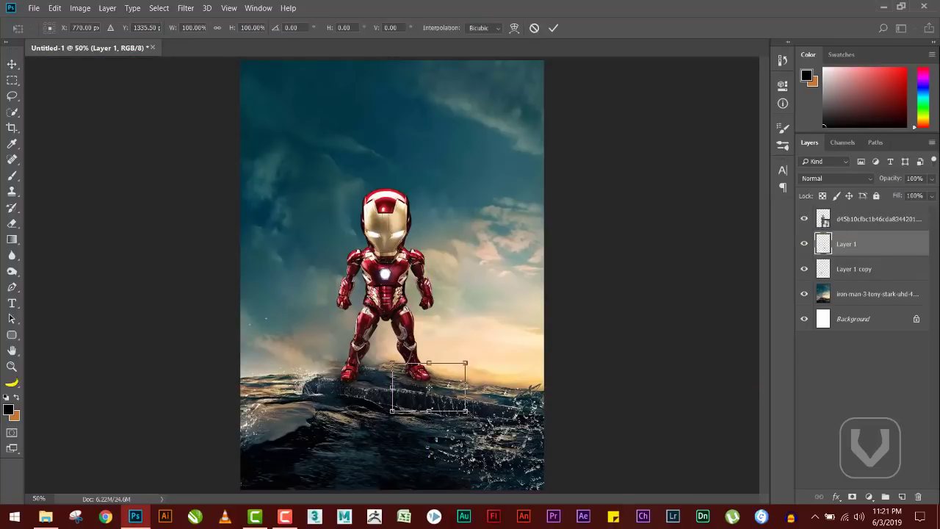
drag(465, 412, 497, 433)
mouse_move(461, 369)
mouse_down()
mouse_move(454, 364)
mouse_move(481, 359)
mouse_move(445, 374)
mouse_up()
key(Return)
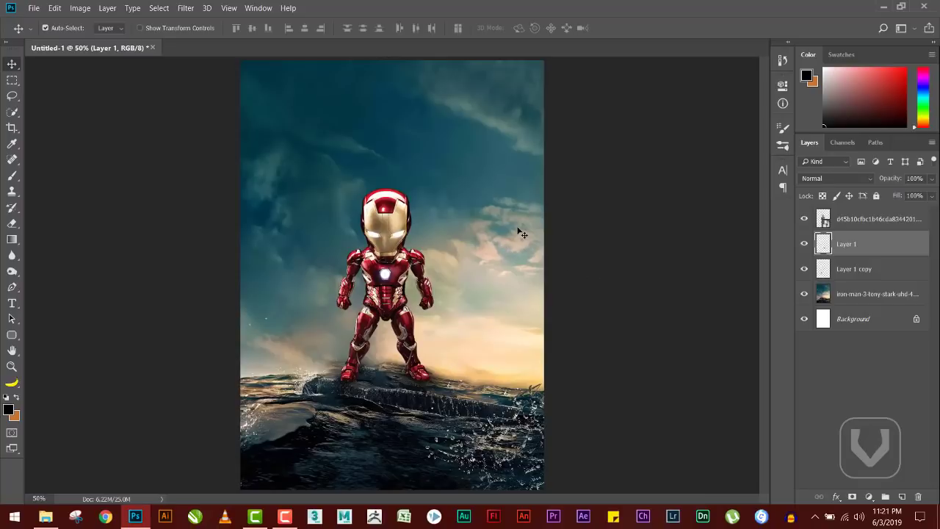
Bring the red gauntlet image into the poster from the image folder, scale it to about 58%, and position it behind the figure
key(alt+Tab)
drag(199, 94, 364, 313)
key(alt+Tab)
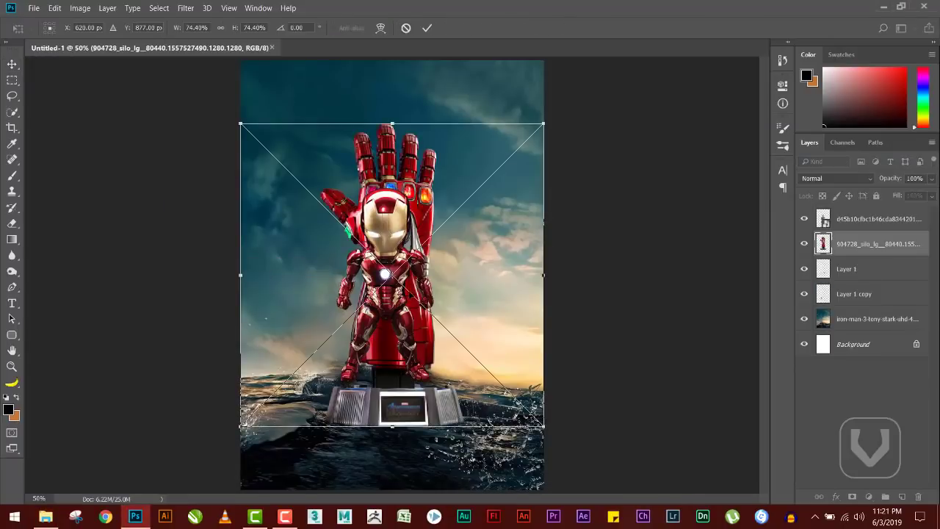
drag(468, 240, 454, 195)
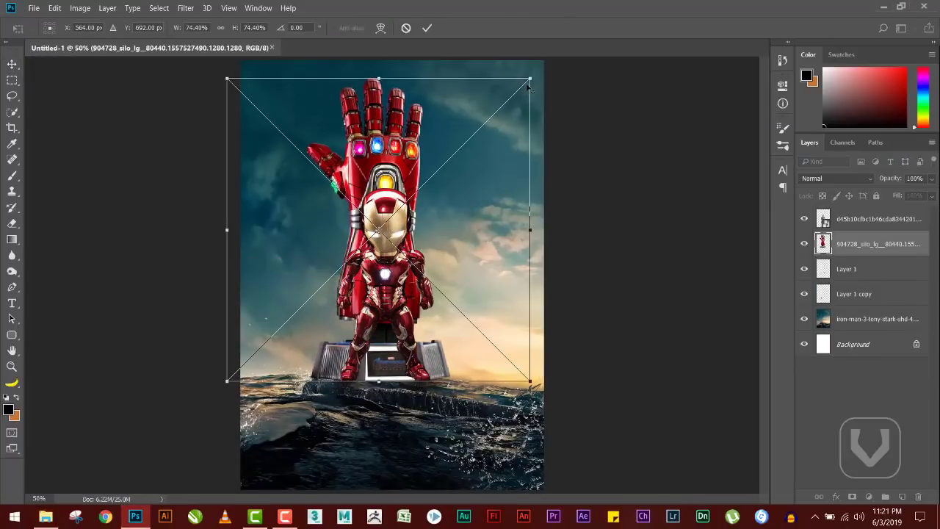
drag(524, 84, 484, 99)
drag(479, 169, 484, 173)
key(Down)
key(Down)
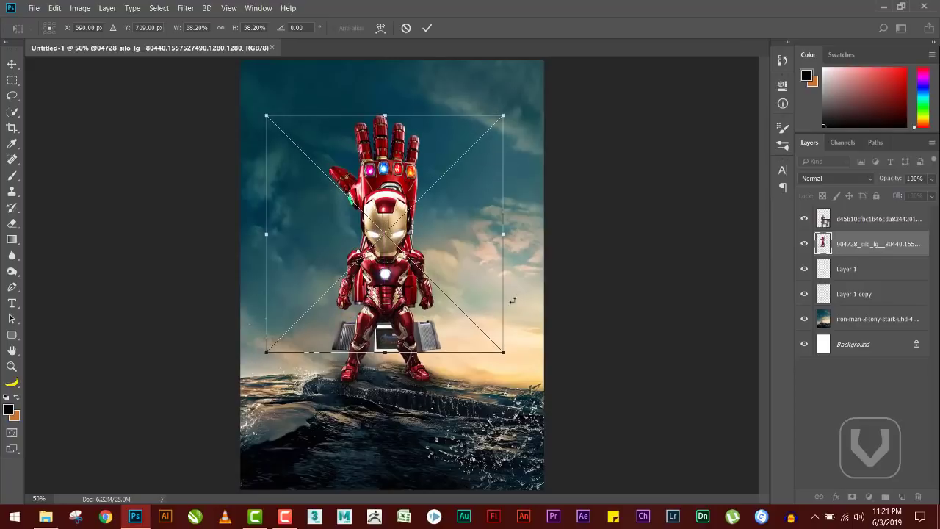
Scale the gauntlet to about 63%, raise it above the figure's head, and align it horizontally at X 592 px
drag(505, 354, 512, 334)
key(shift+Up)
key(shift+Up)
key(shift+Up)
key(shift+Right)
key(Left)
key(Left)
key(Left)
key(Left)
key(Left)
key(Left)
key(Left)
key(Left)
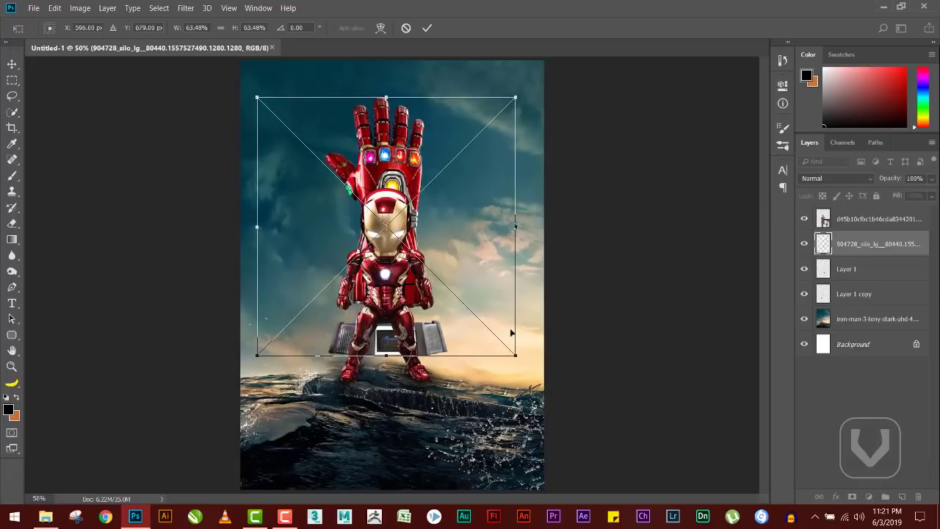
key(Left)
key(Left)
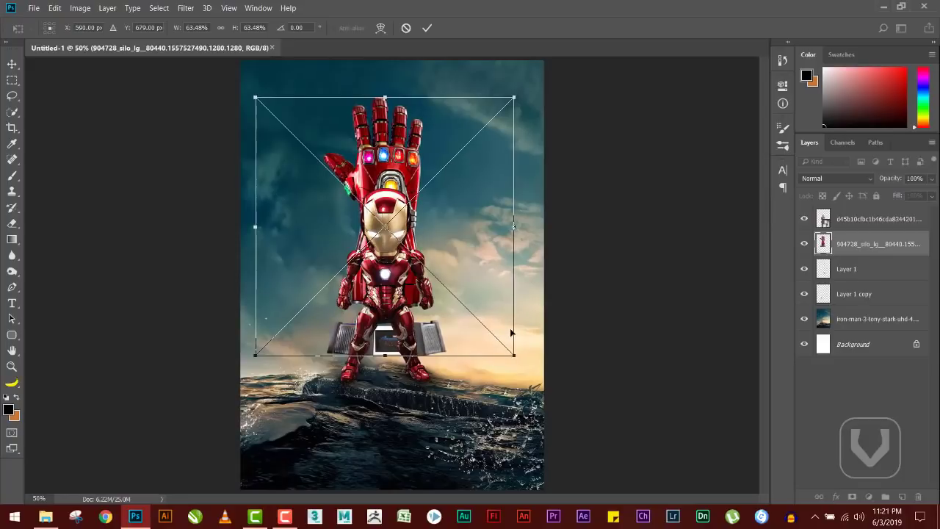
key(Right)
key(Right)
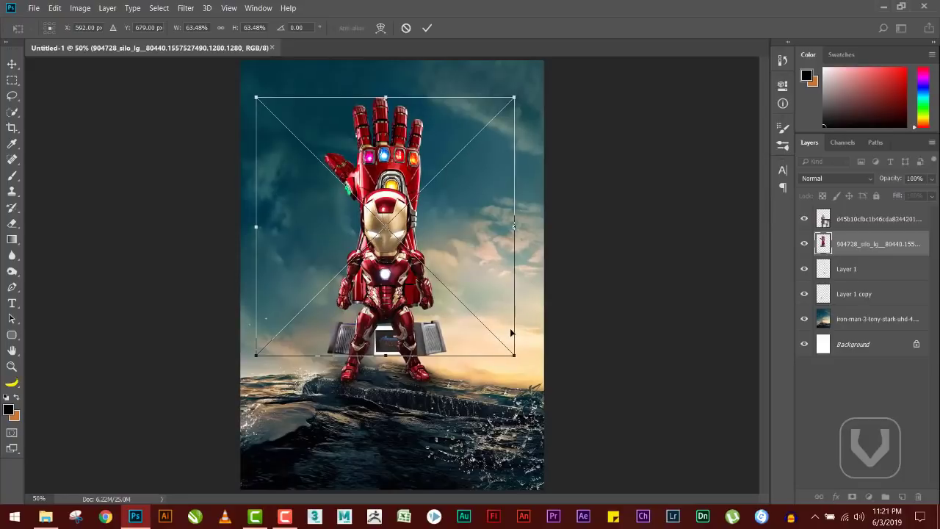
Nudge the gauntlet down behind the figure to Y 695 px
key(Down)
key(Down)
key(Down)
key(Down)
key(Down)
key(Down)
key(Down)
key(Down)
key(Down)
key(Down)
key(Down)
key(Down)
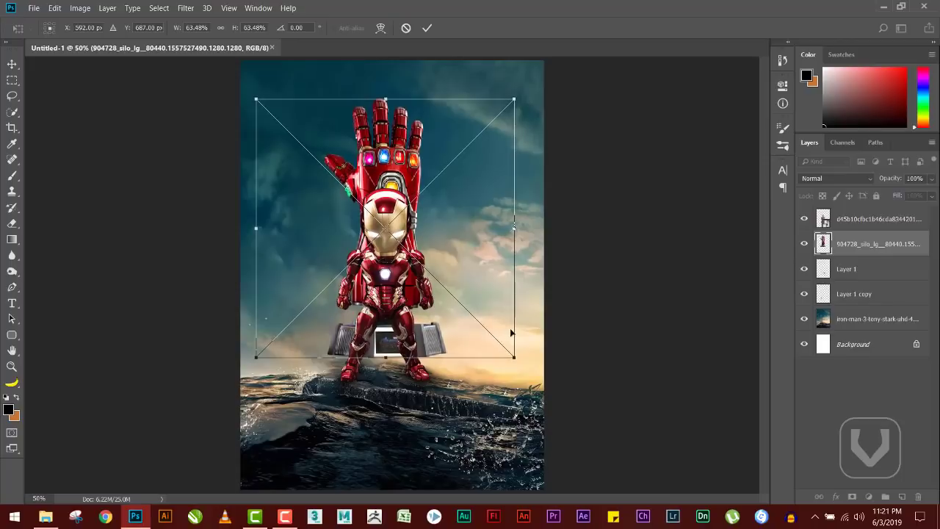
key(Down)
key(Down)
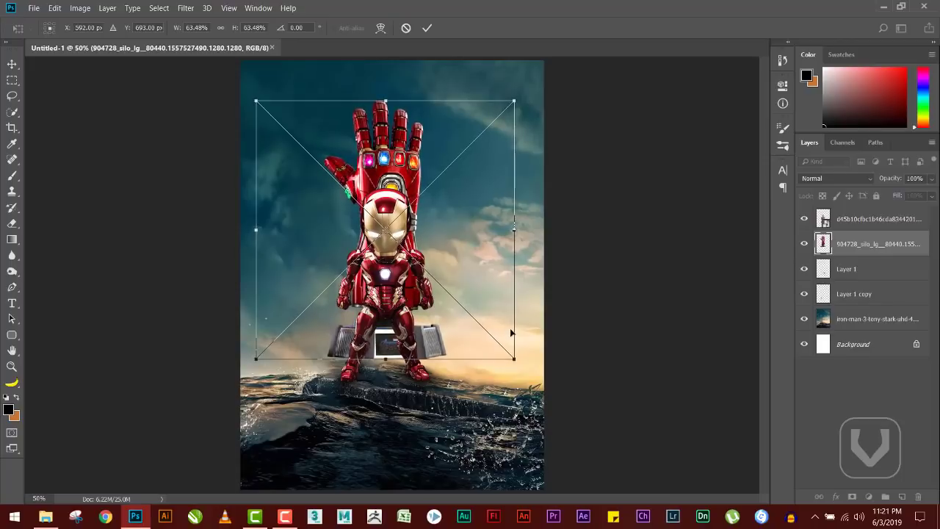
key(Down)
key(Down)
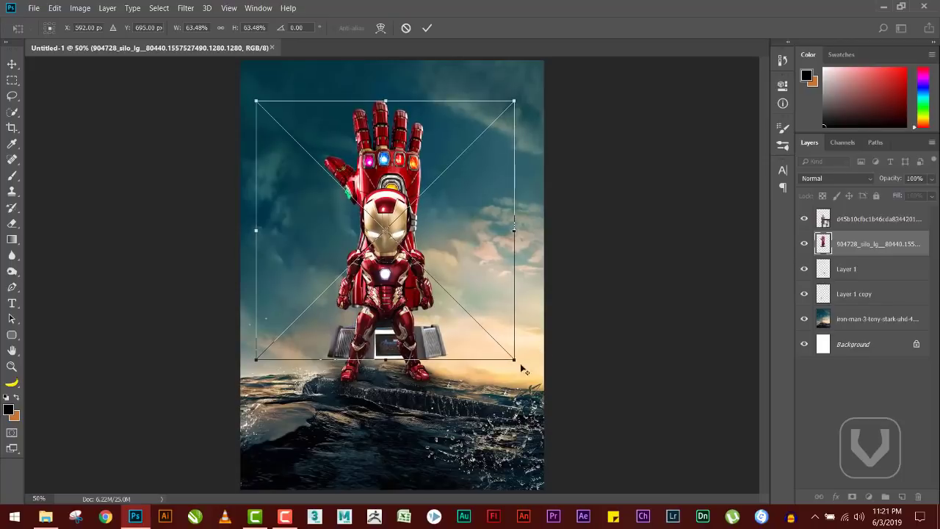
Enlarge the gauntlet to about 65.5%, shift it slightly, and commit the placement
drag(512, 361, 525, 361)
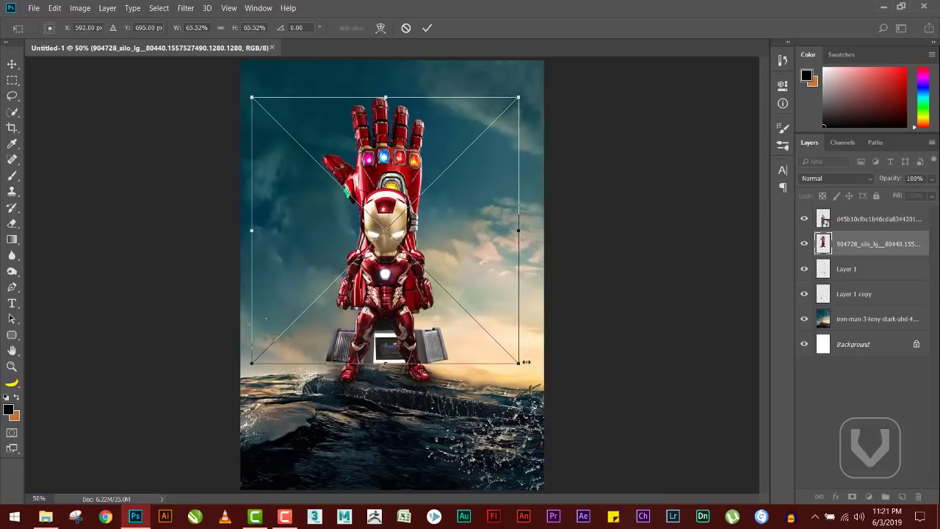
key(Left)
key(Left)
key(Up)
key(Up)
key(Return)
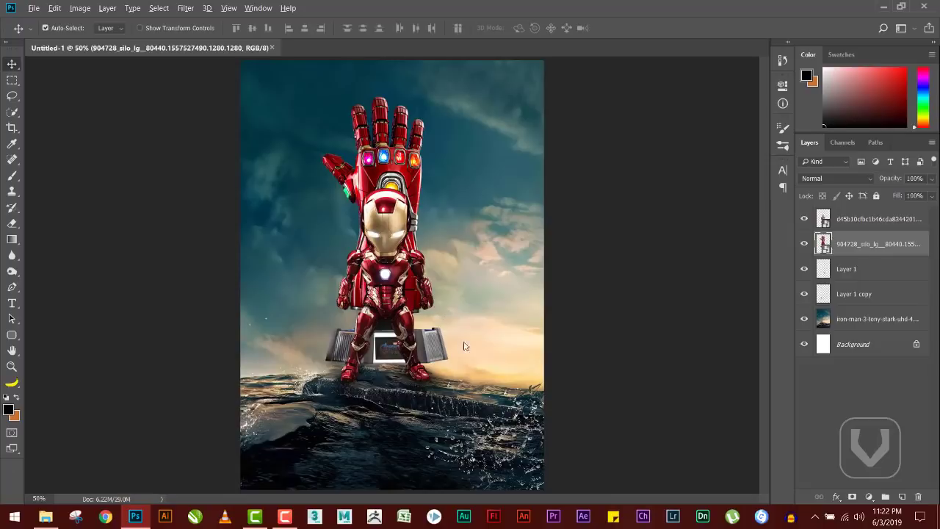
Bring the transparent smoke PNG in from the image folder and place it around the feet, between the figure and the gauntlet
key(alt+Tab)
drag(759, 92, 475, 231)
key(alt+Tab)
drag(450, 292, 455, 311)
key(Return)
key(ctrl)
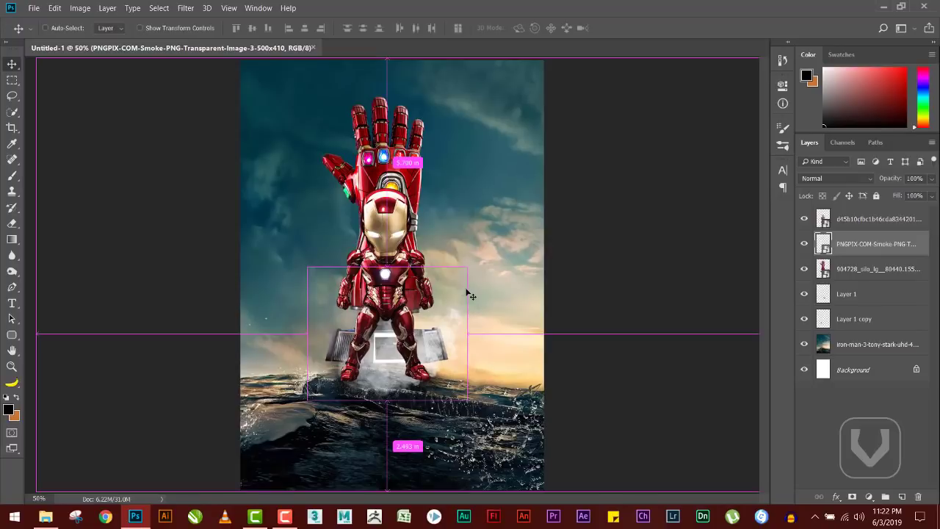
Duplicate the smoke twice and spread the copies to both sides of the feet, rotating the left-hand one about 17°
key(ctrl+j)
drag(466, 291, 477, 300)
key(ctrl+t)
drag(429, 336, 459, 345)
drag(504, 278, 340, 353)
key(Return)
key(ctrl+t)
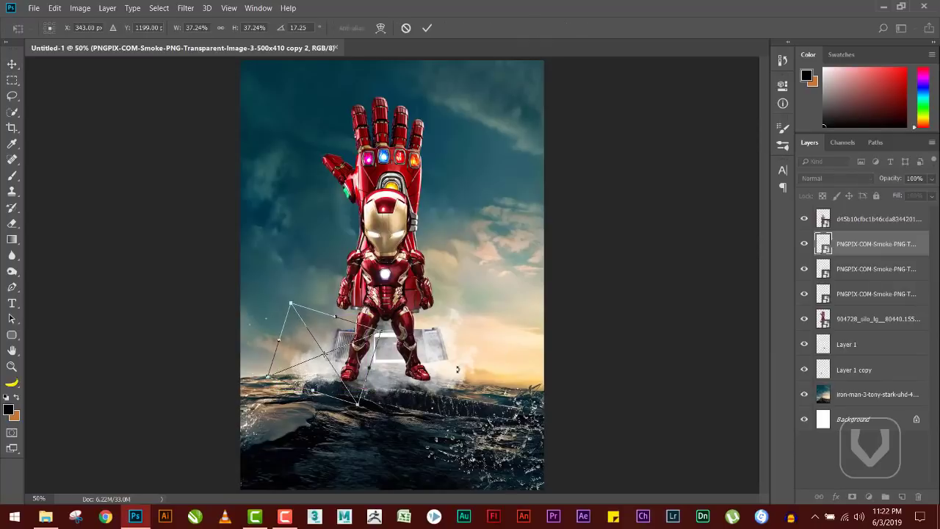
key(Return)
Copy the left-hand smoke across to the right-hand leg and flip the copy over the gauntlet's base
drag(345, 305, 452, 335)
key(ctrl+t)
right_click(420, 332)
click(483, 466)
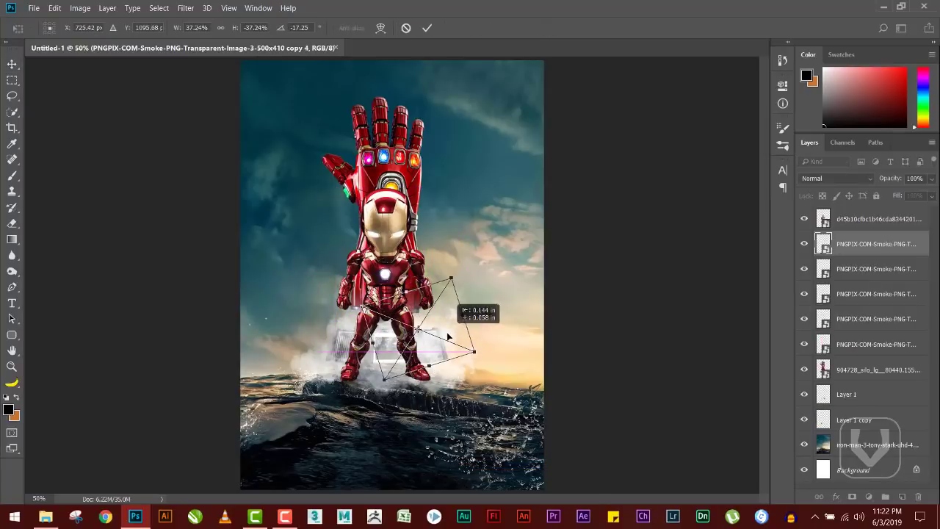
key(Return)
Duplicate the smoke again, rotate the copy to about -6°, and position it around the figure's legs
drag(381, 335, 493, 376)
key(ctrl+t)
drag(387, 346, 396, 347)
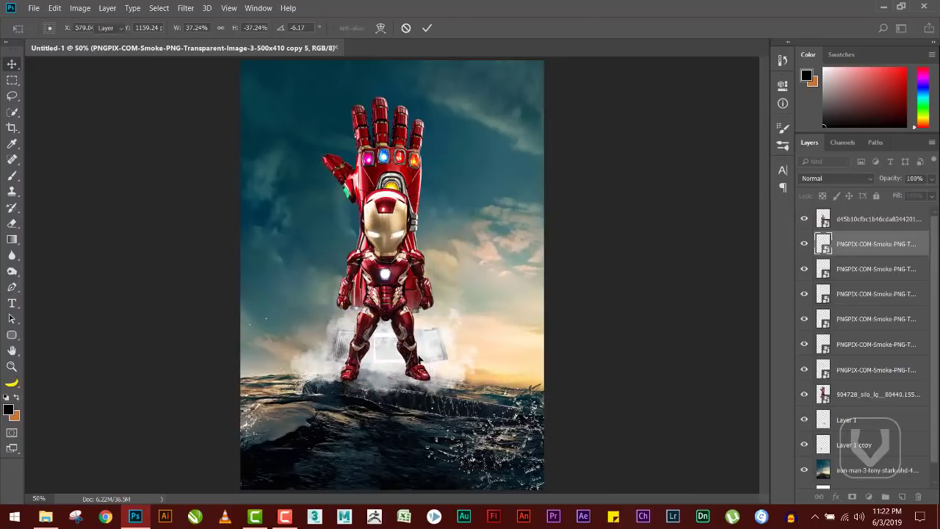
key(Return)
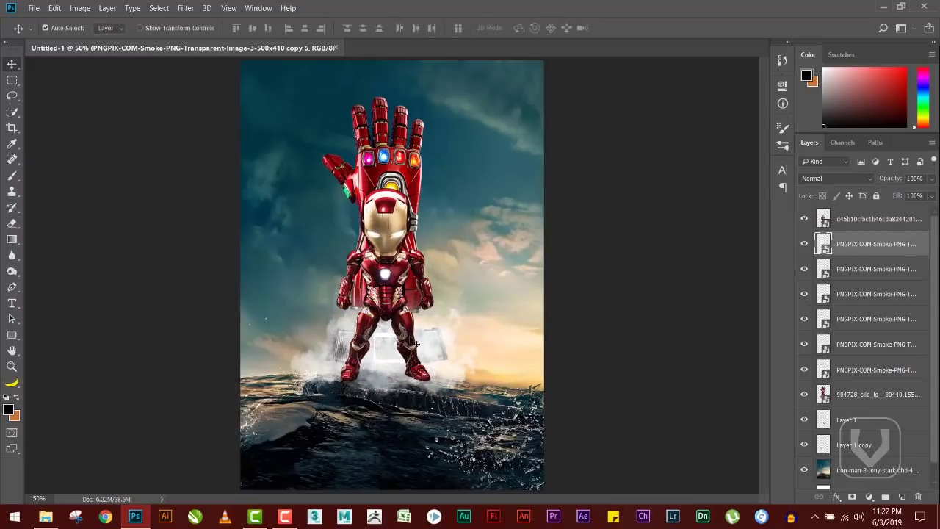
Add more smoke copies over both sides of the gauntlet's base, flipping the right-hand copy
drag(340, 325, 387, 356)
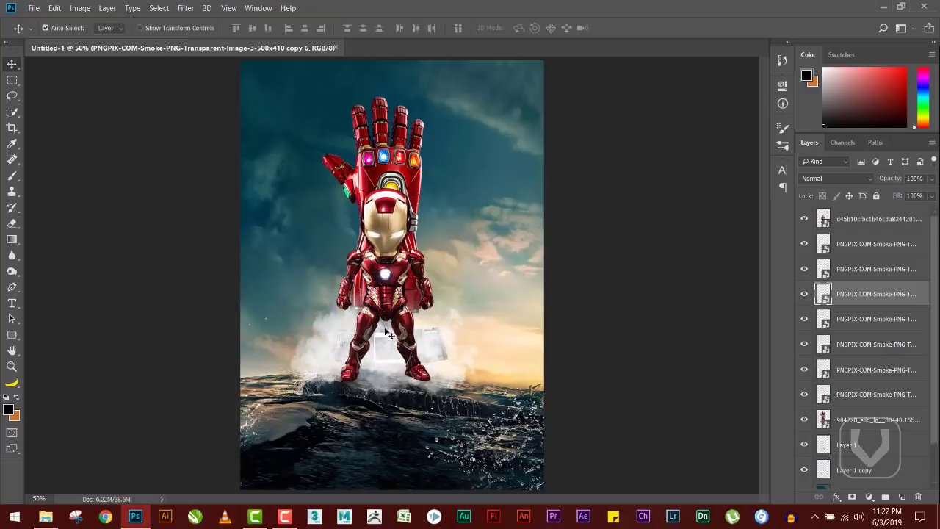
drag(342, 332, 431, 334)
key(ctrl+t)
right_click(430, 335)
click(467, 470)
key(Return)
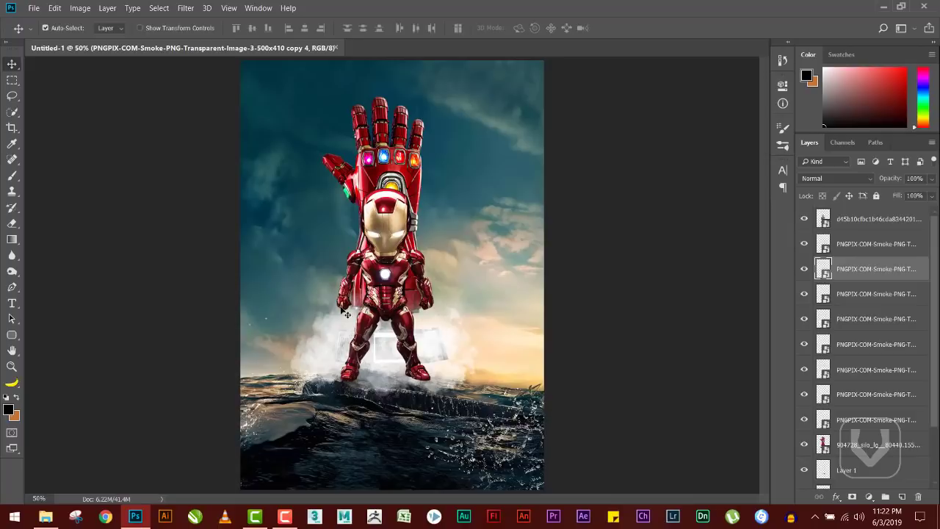
Group all the smoke layers into Group 1 and toggle the group's visibility to compare the effect
click(872, 429)
shift+click(873, 243)
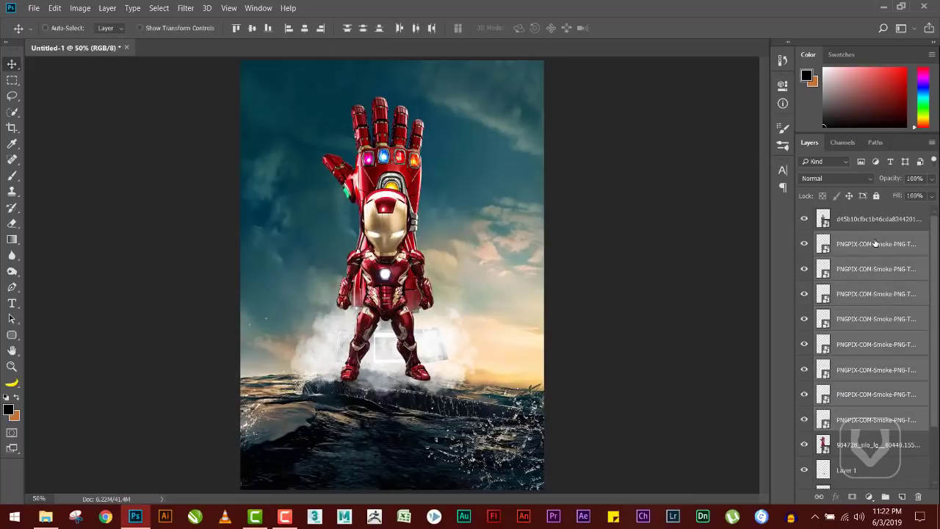
key(ctrl+g)
click(804, 239)
click(804, 239)
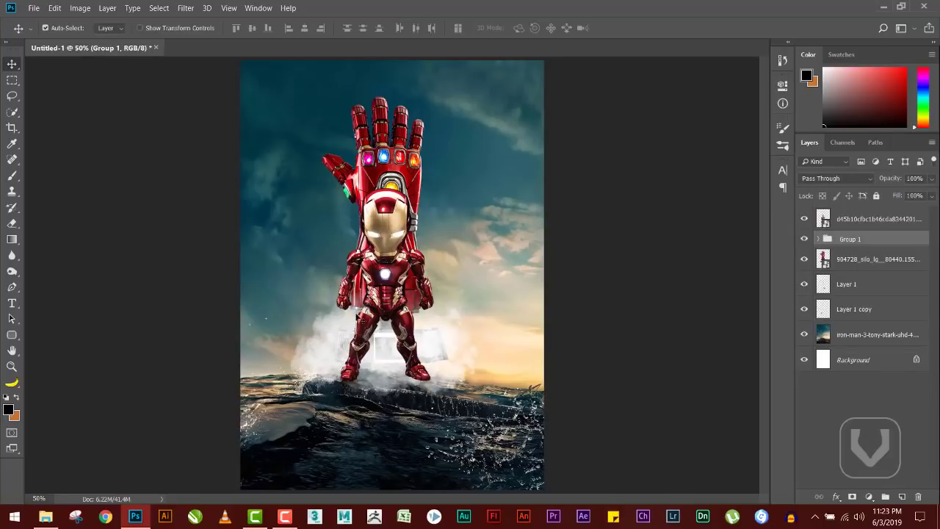
Add a new layer above Group 1 and reduce the soft round brush to 90 px
key(ctrl+plus)
key(ctrl+plus)
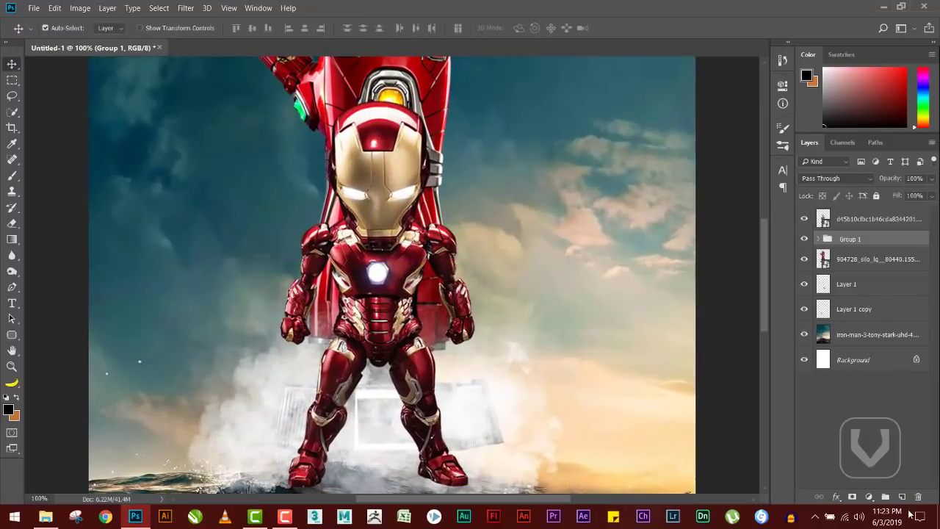
click(901, 496)
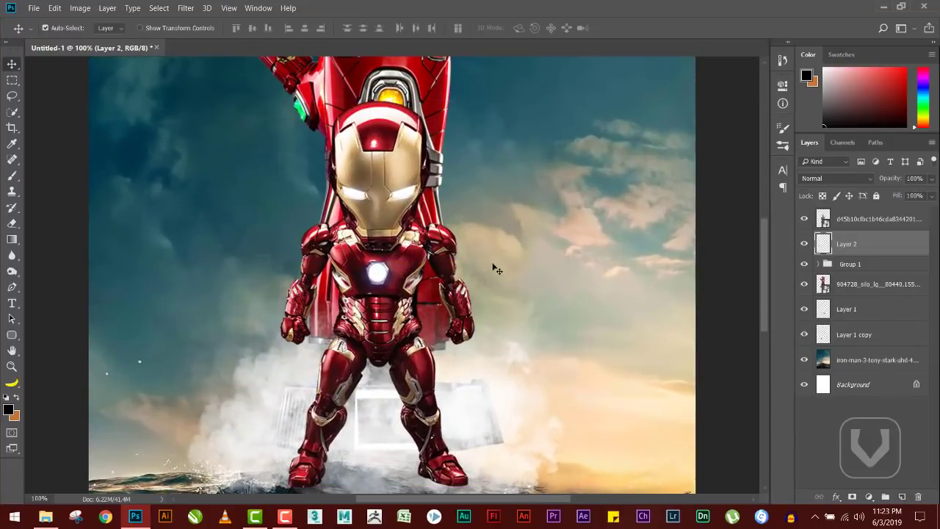
key(b)
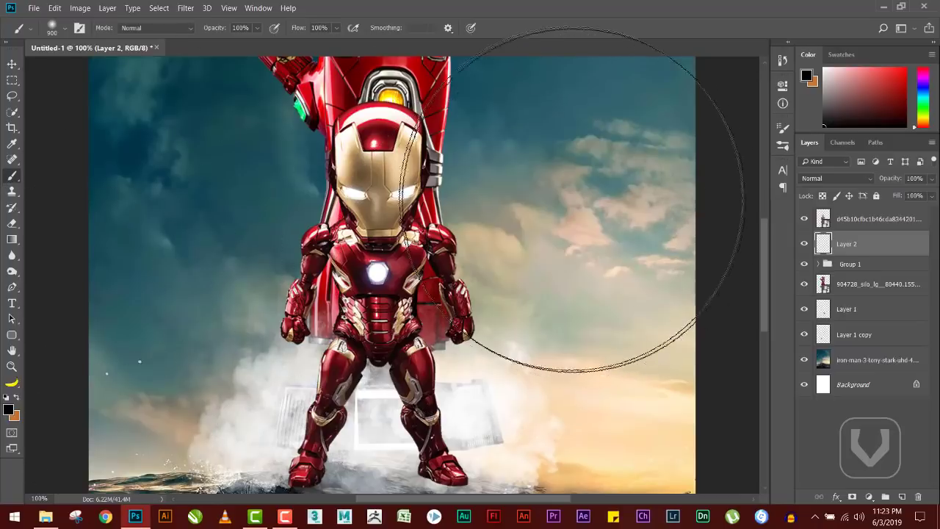
key(bracketleft)
key(bracketleft)
key(bracketleft)
key(bracketleft)
key(bracketleft)
key(bracketleft)
key(bracketleft)
key(bracketleft)
key(bracketleft)
key(bracketleft)
key(bracketleft)
key(bracketleft)
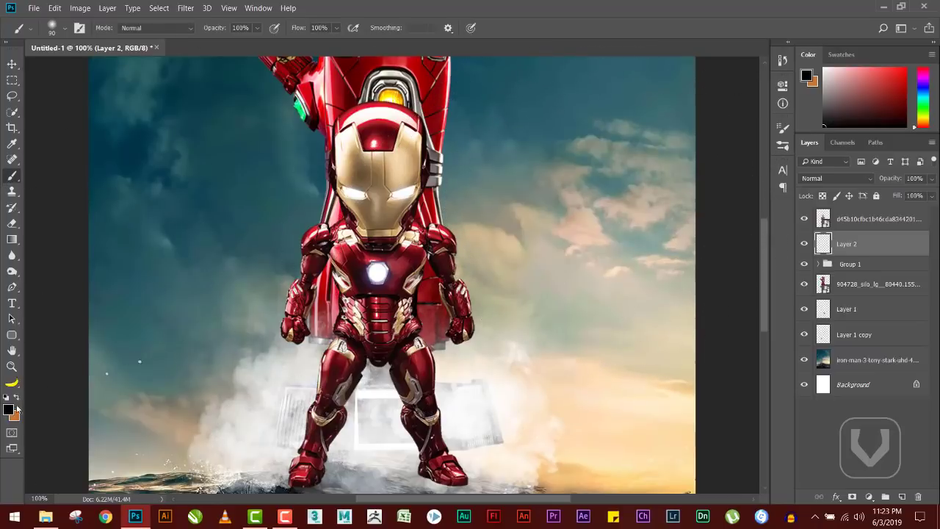
Set the foreground color to white and paint a single soft dot in the sky beside the figure
click(8, 410)
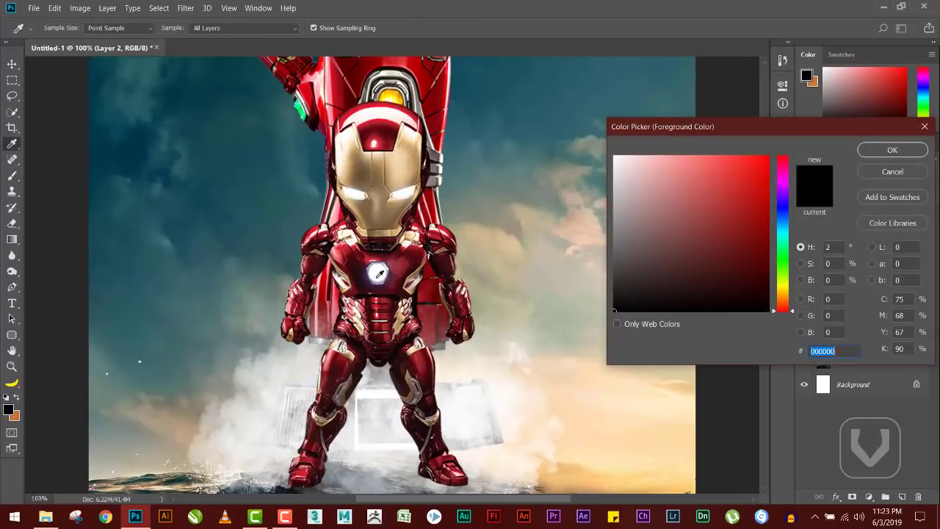
click(615, 156)
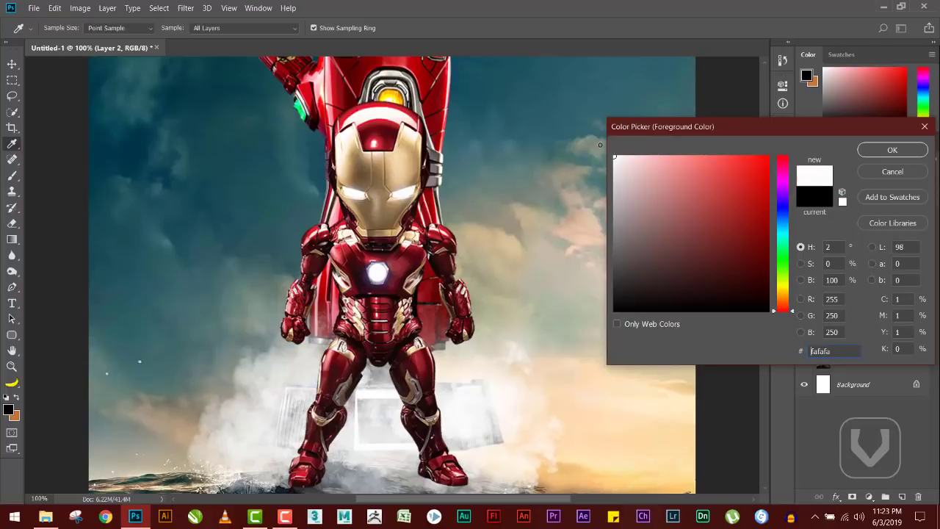
click(887, 149)
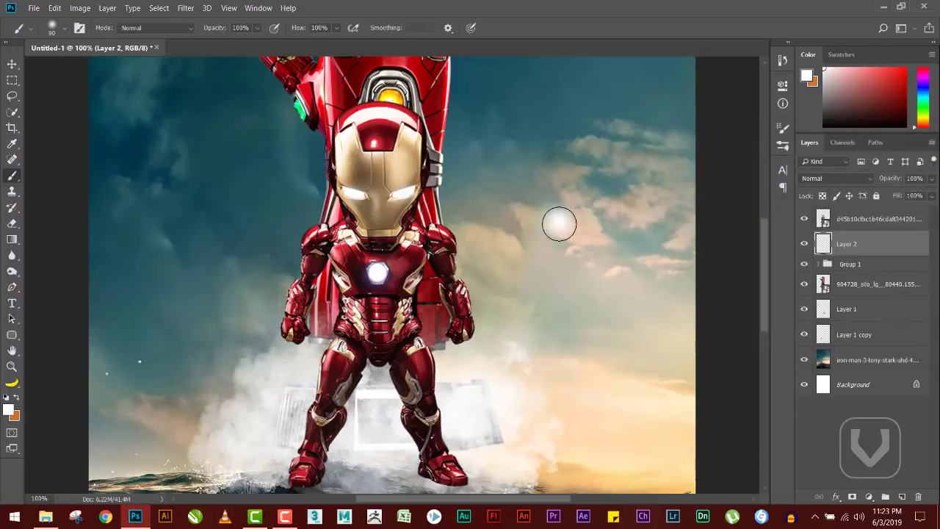
Move the white dot behind the figure's right-hand arm and stretch it vertically to haze the gauntlet's lower edge
key(ctrl+t)
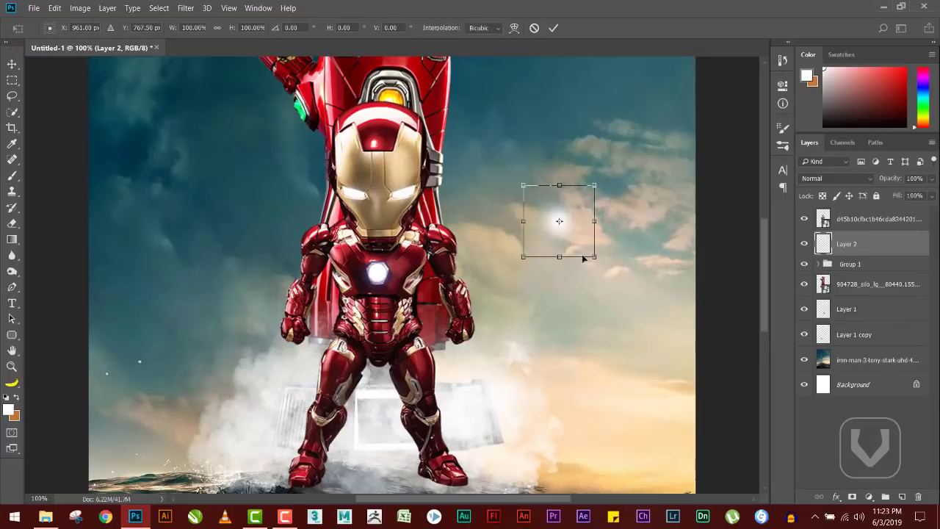
drag(559, 256, 449, 367)
drag(536, 303, 537, 280)
mouse_move(475, 334)
mouse_down()
mouse_move(466, 339)
mouse_move(473, 343)
mouse_up()
key(Return)
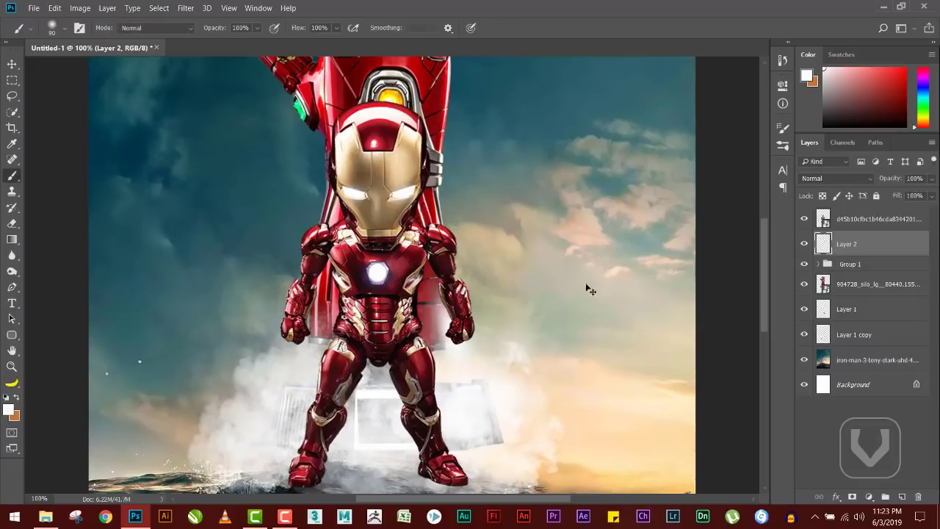
Duplicate the white haze layer, flip the copy horizontally and place it behind the figure's left-hand arm
key(ctrl+j)
key(ctrl+t)
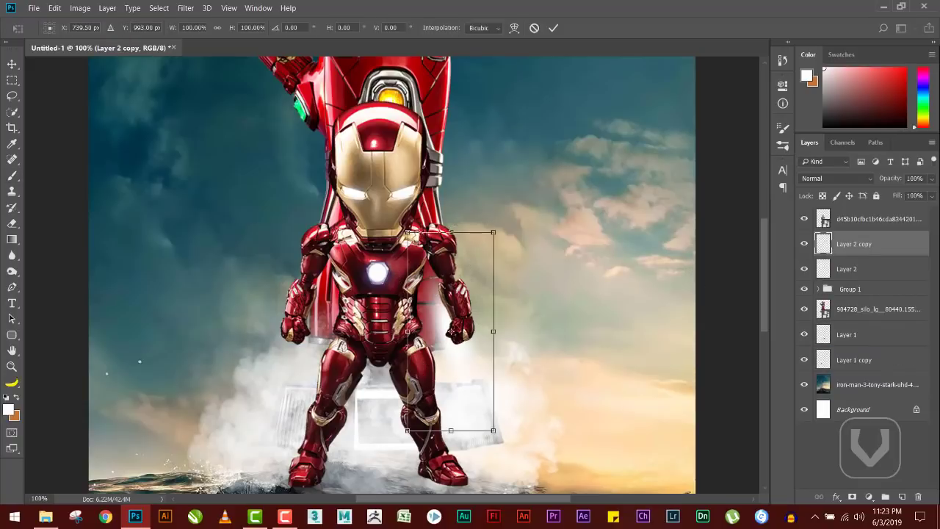
drag(457, 340, 311, 331)
right_click(332, 385)
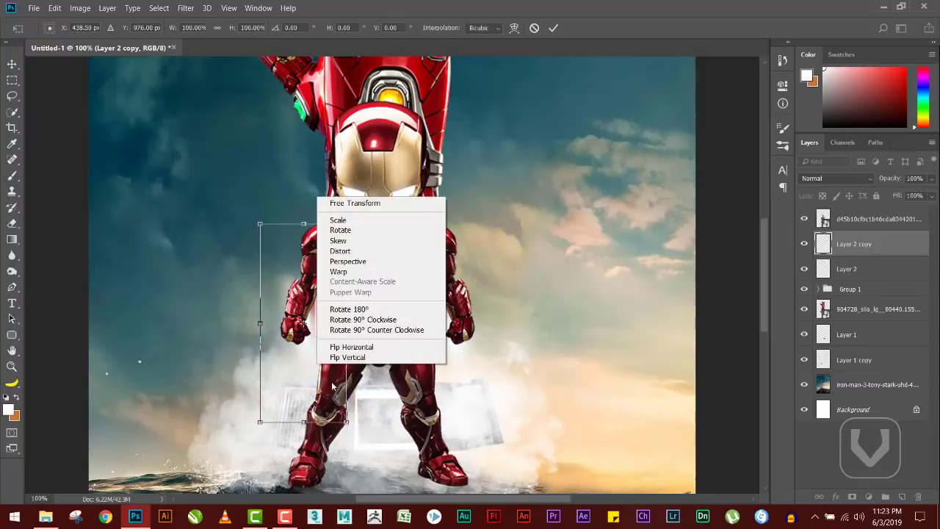
click(351, 346)
mouse_move(302, 323)
mouse_down()
mouse_move(318, 312)
mouse_move(313, 323)
mouse_up()
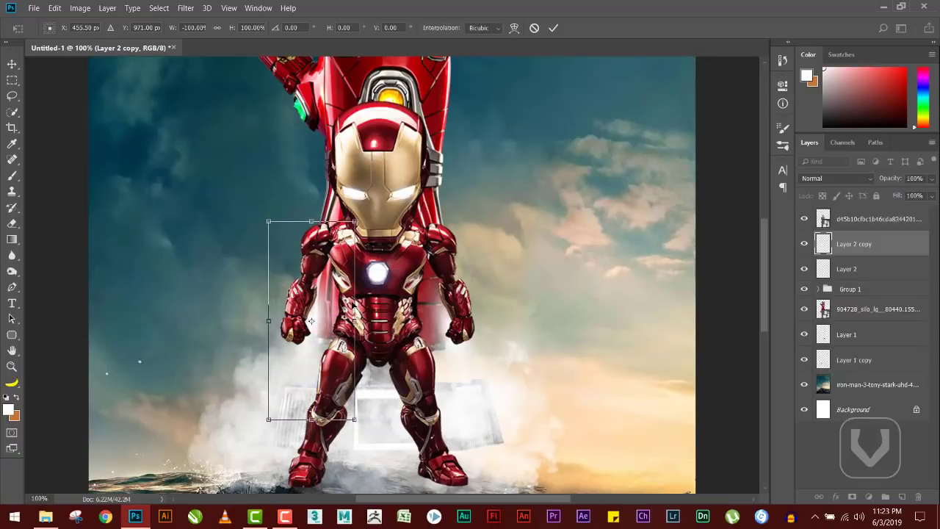
key(b)
key(ctrl+0)
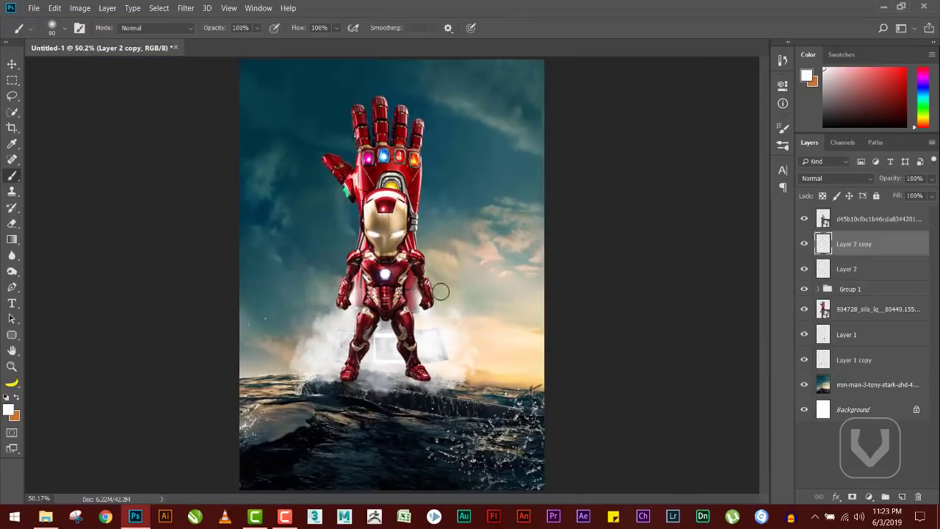
Group both haze layers into Group 2 and toggle the group's visibility to compare the effect
shift+click(856, 271)
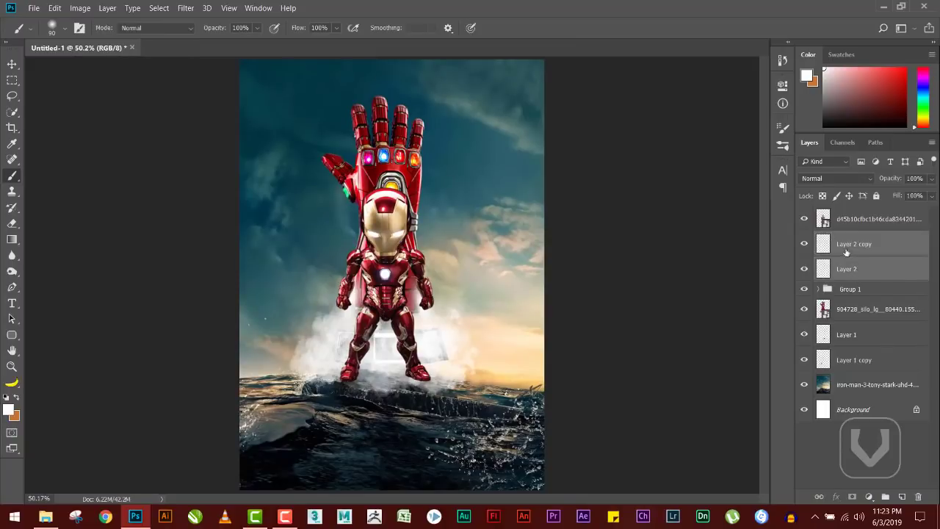
key(ctrl+g)
click(801, 241)
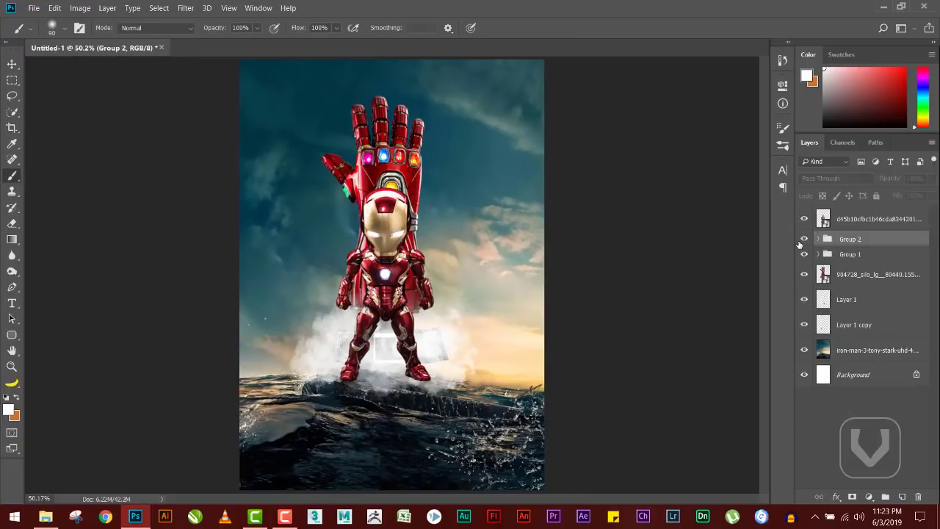
click(800, 244)
click(804, 239)
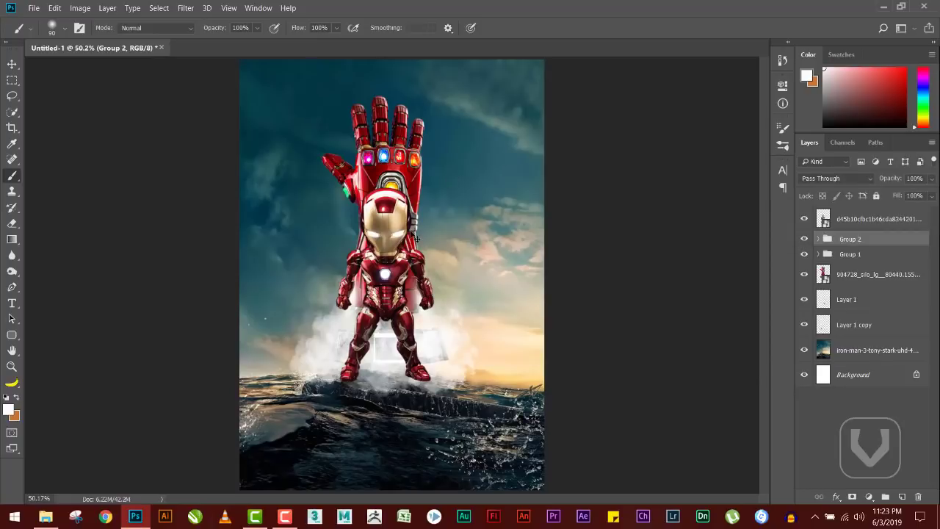
Add a new layer above Group 2 and paint one soft white dot on the chest reactor with a 70 px brush
key(ctrl+plus)
key(ctrl+plus)
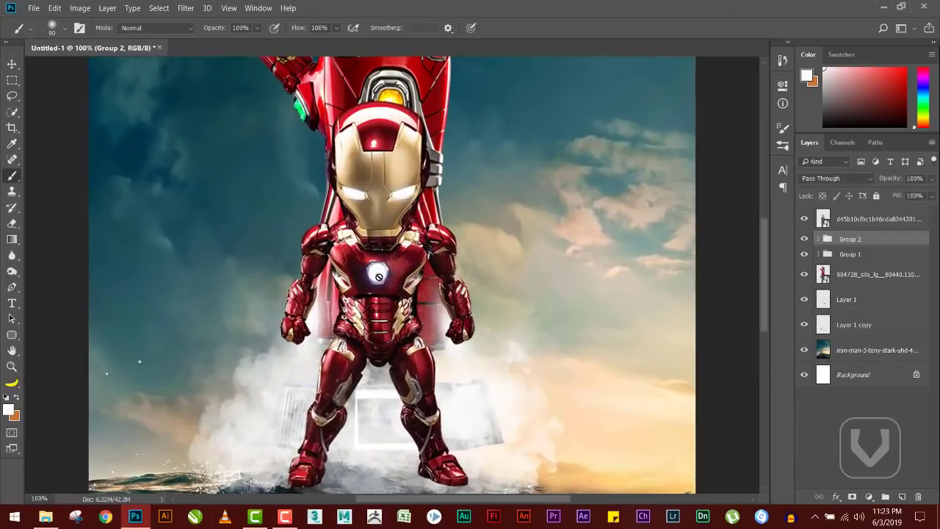
click(379, 274)
click(484, 211)
click(902, 495)
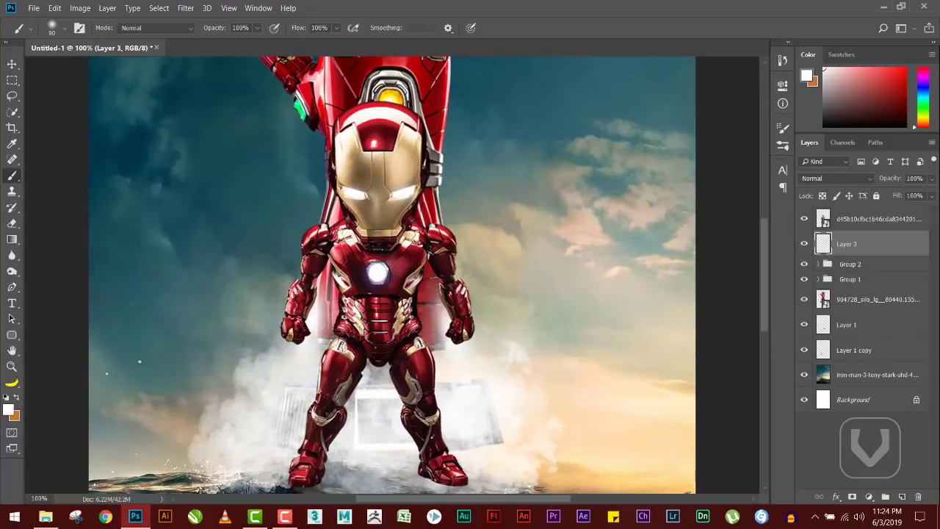
key(bracketleft)
key(bracketleft)
Enlarge the white dot to about 210% and bring its layer above the figure, centered over the chest reactor
key(ctrl+t)
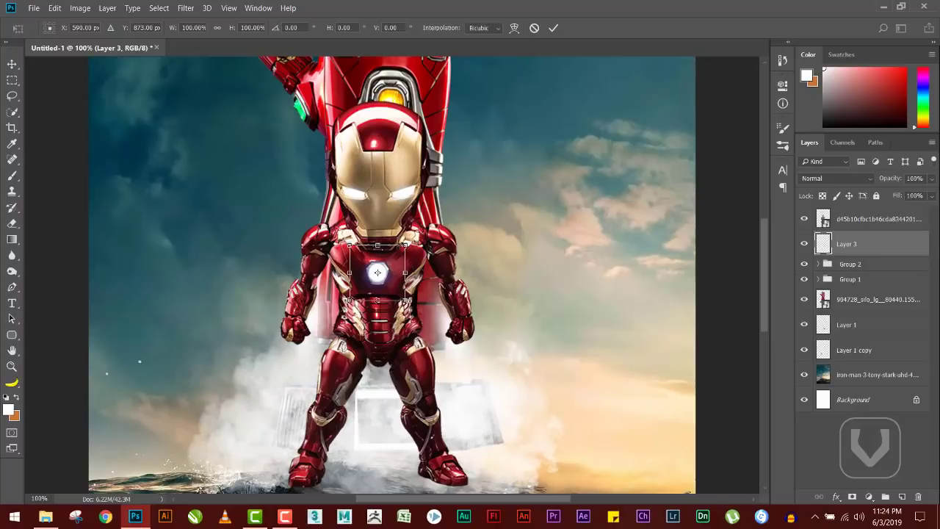
drag(405, 245, 435, 214)
mouse_move(391, 258)
mouse_down()
mouse_move(566, 247)
mouse_move(404, 247)
mouse_up()
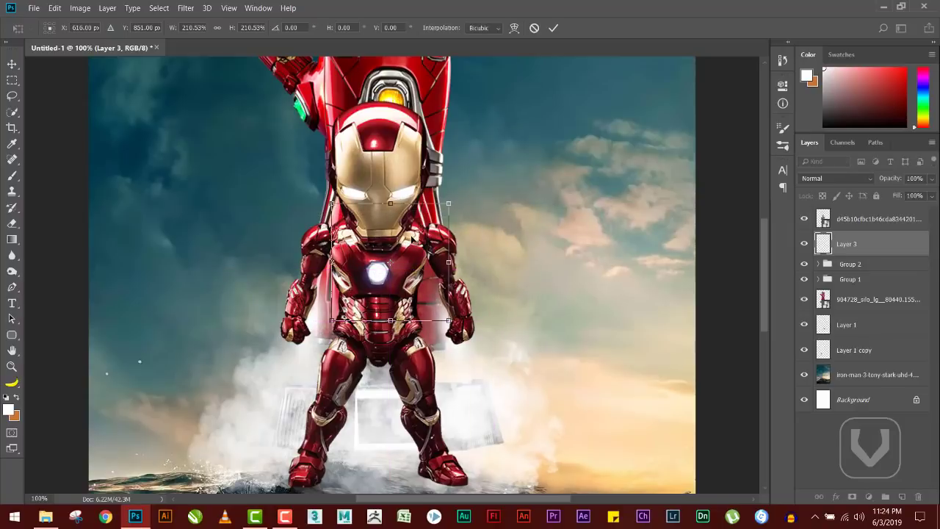
key(Return)
key(ctrl+bracketright)
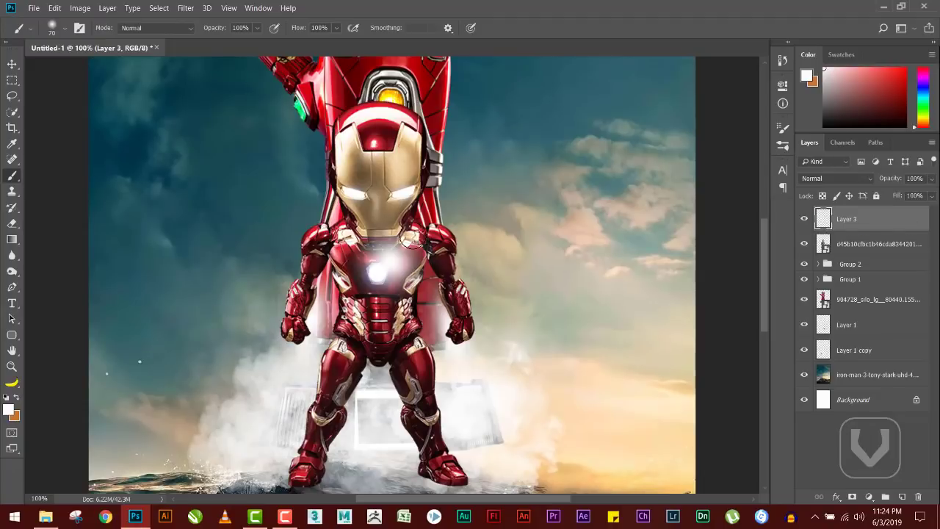
click(390, 268)
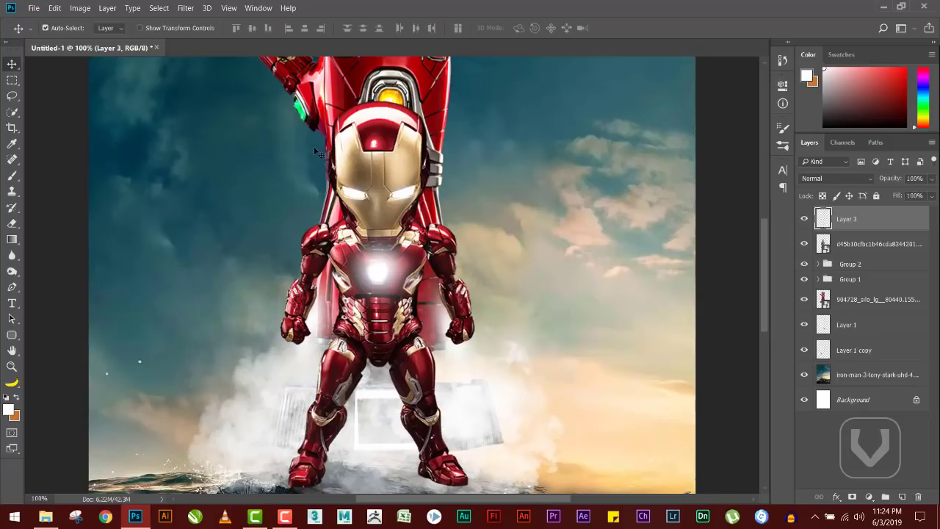
Duplicate the chest glow and place the copy over the mask's left-hand eye
alt+drag(377, 277, 435, 304)
key(ctrl+plus)
key(ctrl+plus)
key(ctrl+plus)
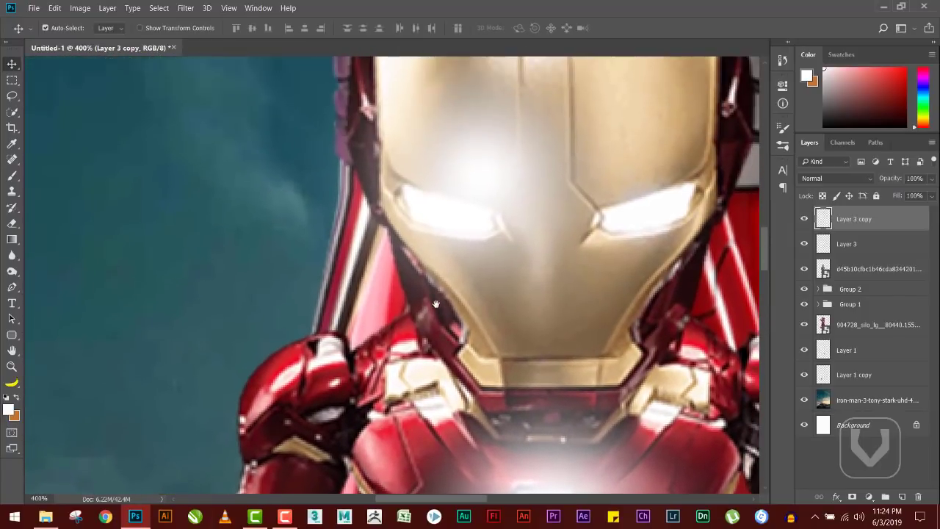
drag(493, 172, 451, 193)
Shrink the eye glow to about 80% width and 47% height and rotate it about 11° to follow the eye
key(ctrl+t)
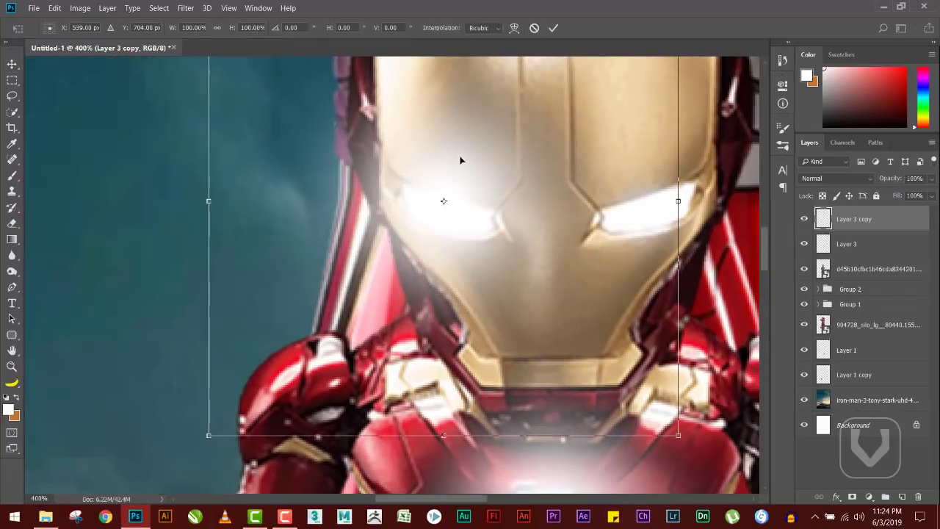
alt+drag(456, 444, 461, 339)
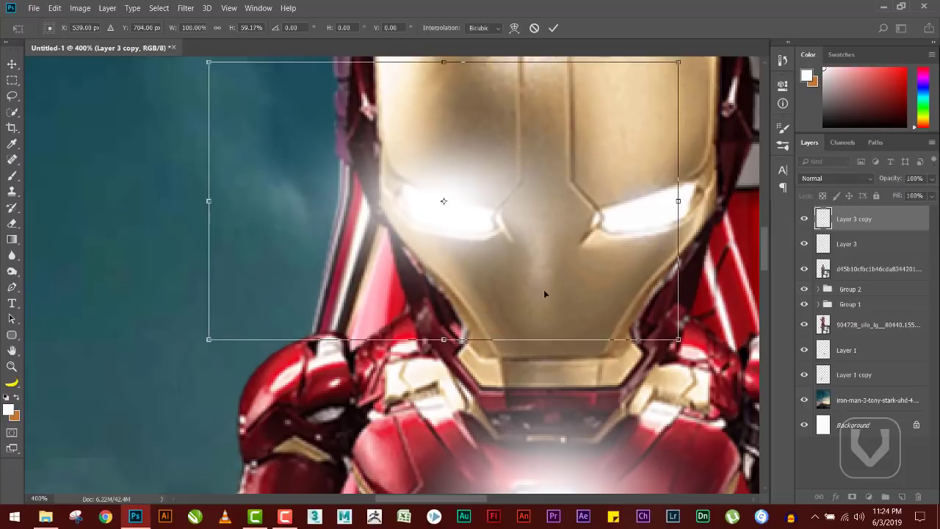
drag(682, 91, 654, 134)
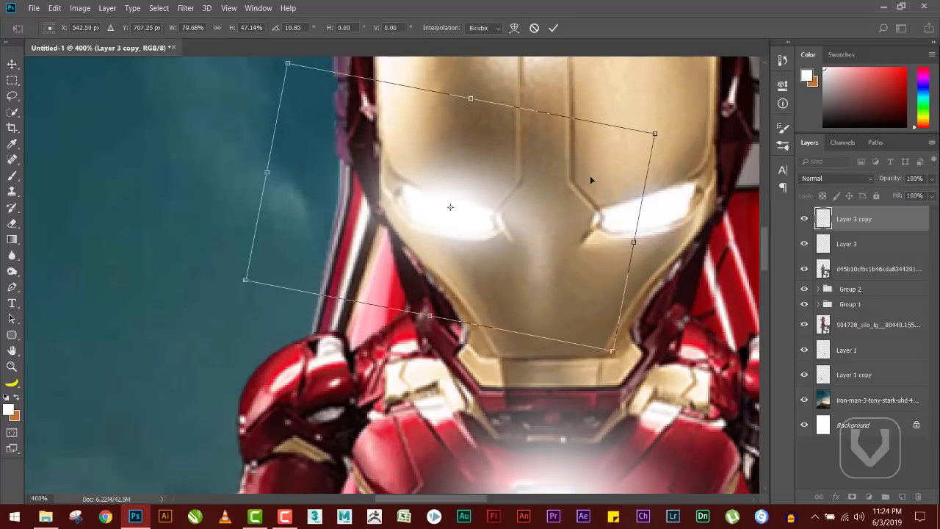
key(Return)
key(ctrl+0)
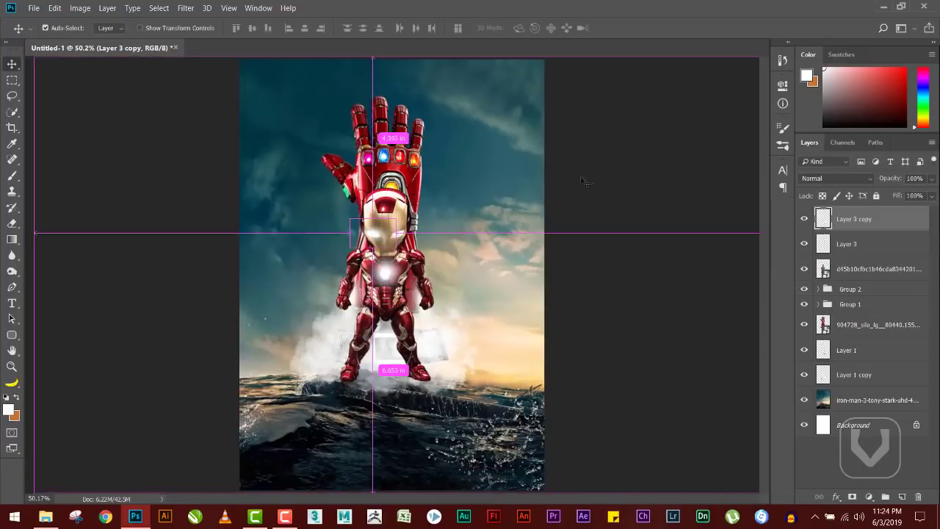
Duplicate the eye glow, flip the copy horizontally and move it toward the mask's right-hand eye
alt+drag(376, 235, 424, 236)
key(ctrl+t)
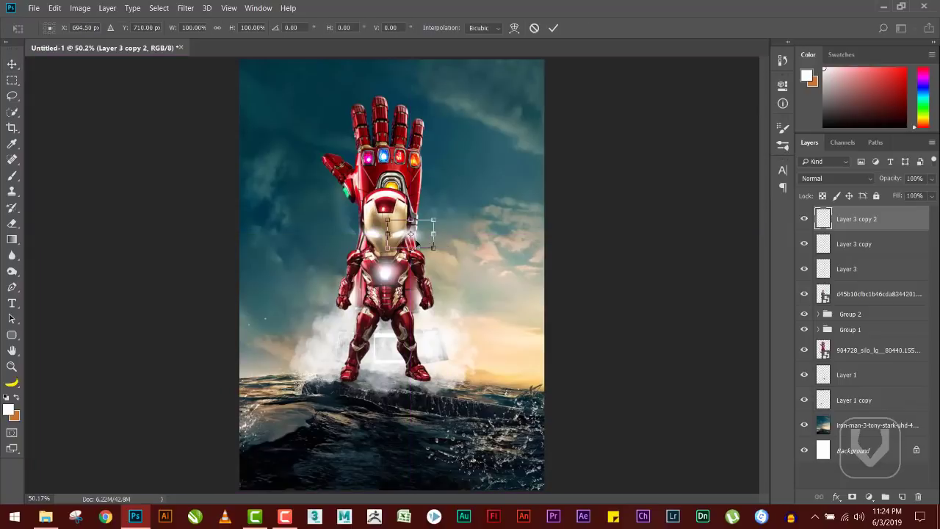
right_click(422, 243)
click(451, 390)
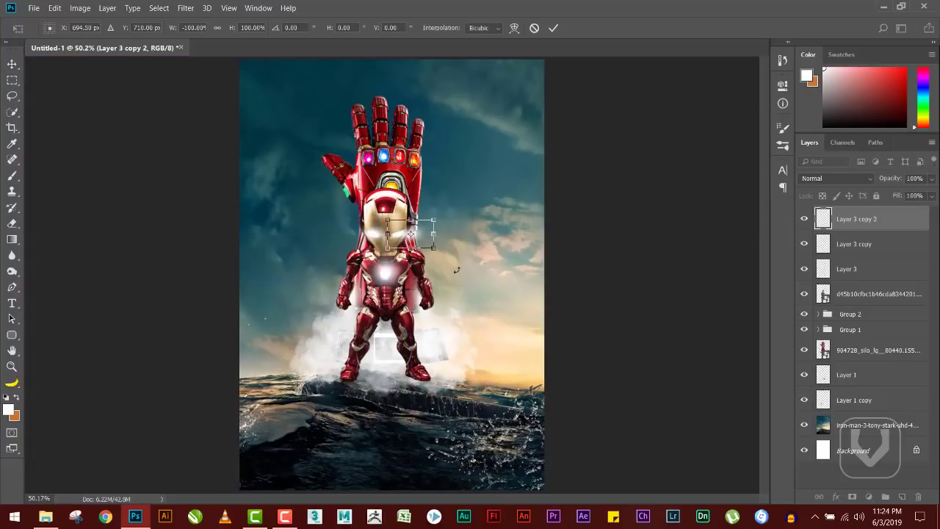
drag(426, 242, 411, 237)
Rotate the copied glow to about -14° and align it precisely over the mask's right-hand eye
key(ctrl+plus)
key(ctrl+plus)
key(ctrl+plus)
key(ctrl+plus)
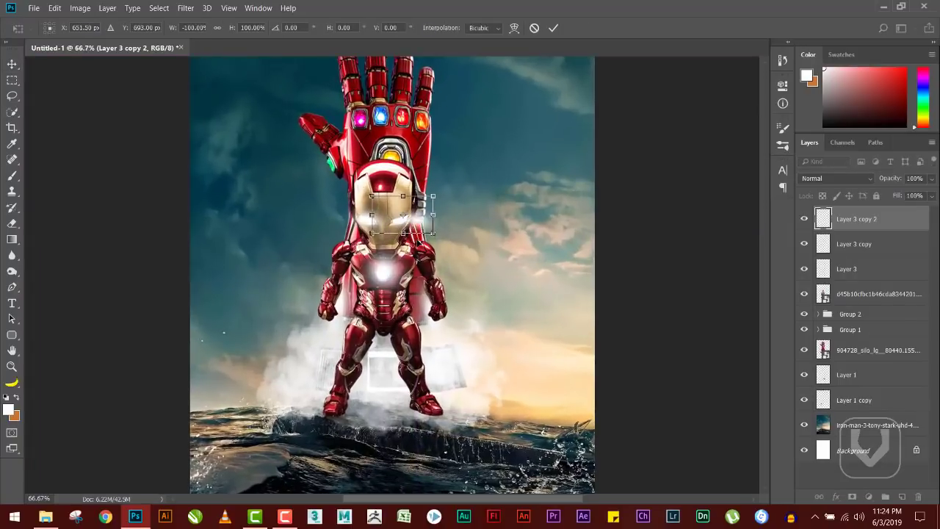
key(ctrl+plus)
key(ctrl+plus)
drag(416, 199, 440, 327)
drag(488, 180, 463, 198)
drag(457, 363, 495, 352)
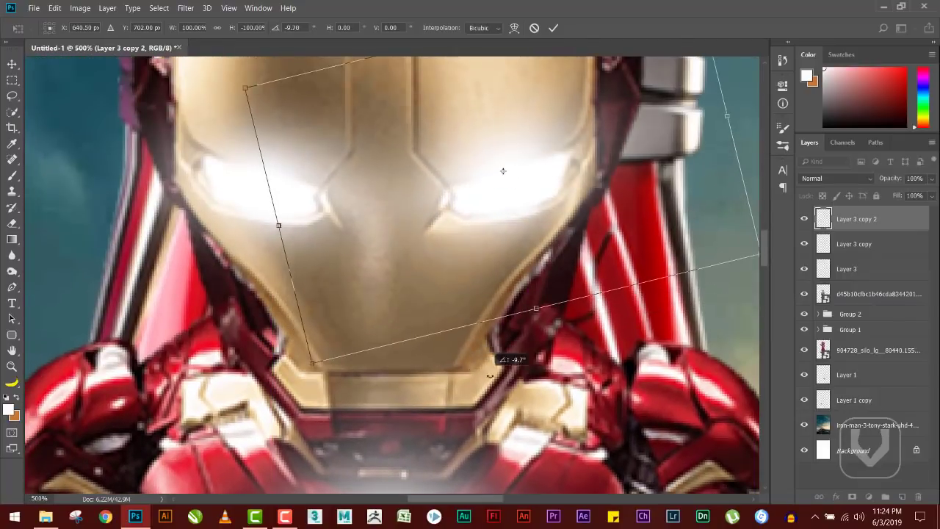
drag(437, 269, 437, 280)
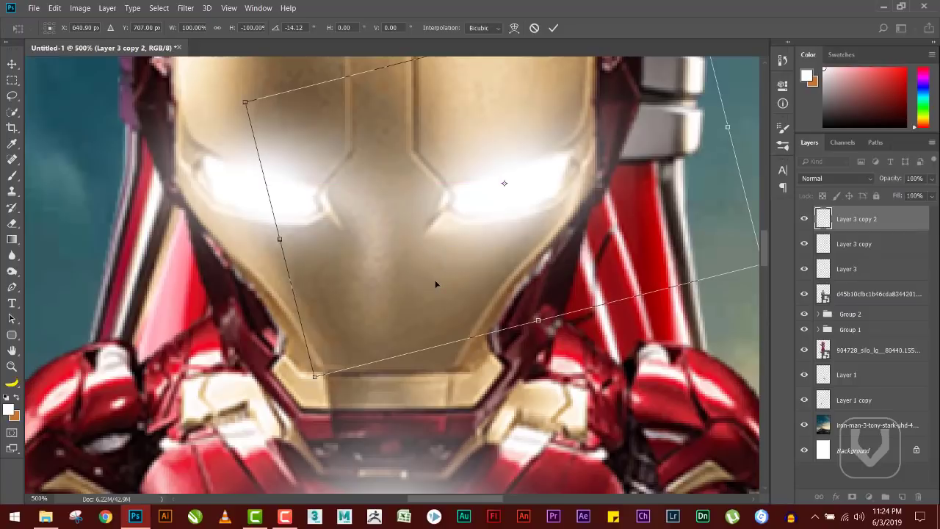
key(Return)
key(ctrl+0)
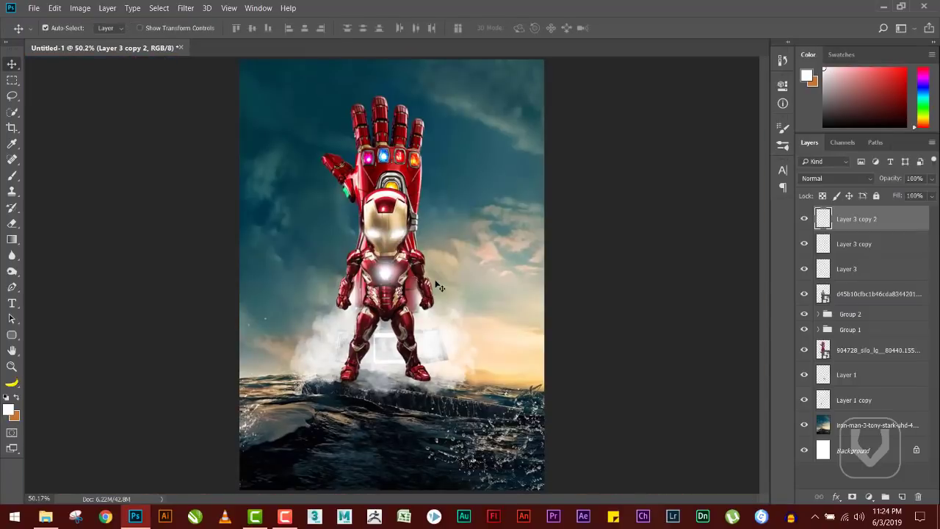
Group the three chest and eye glow layers into Group 3 and toggle the group's visibility to compare the effect
shift+click(865, 266)
key(ctrl+g)
click(804, 214)
click(804, 214)
click(804, 214)
click(804, 214)
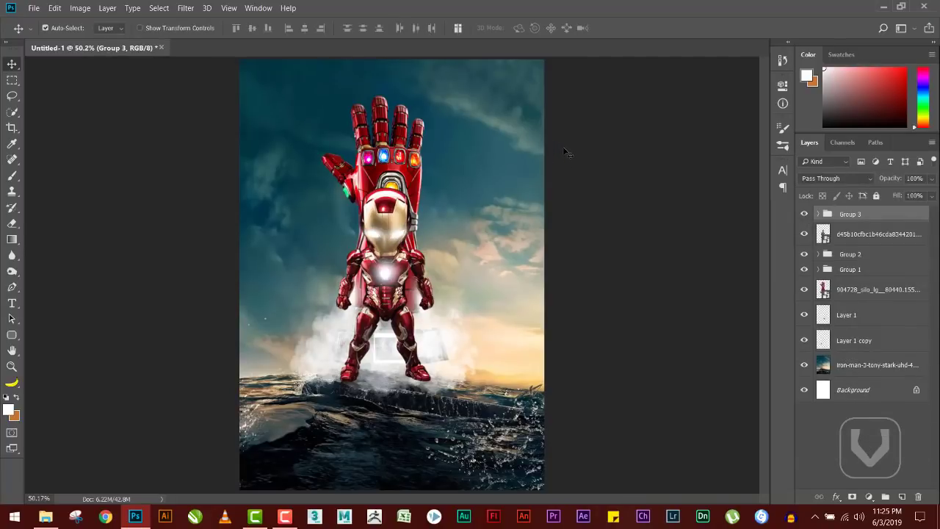
Place the IronMan_Title image from the Image into poster folder and enlarge it over the sea below the figure
key(alt+Tab)
key(alt+Tab)
key(alt+Tab)
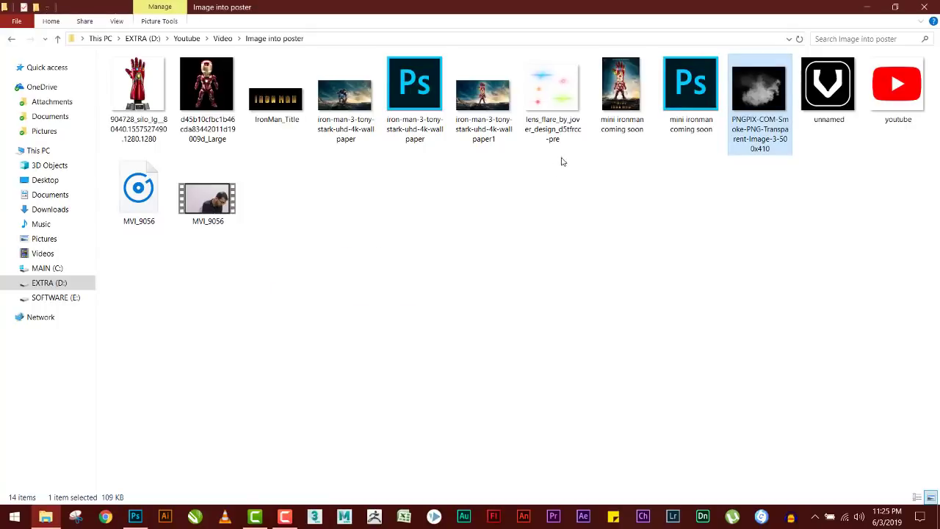
key(alt+Tab)
drag(275, 126, 392, 275)
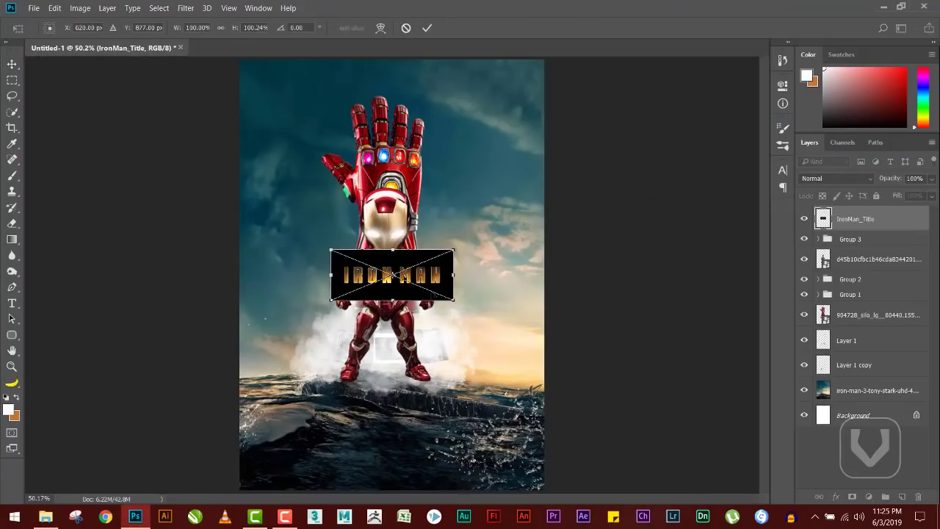
drag(452, 300, 490, 456)
key(Return)
Rasterize the IronMan_Title layer
scroll(490, 457, up, 2)
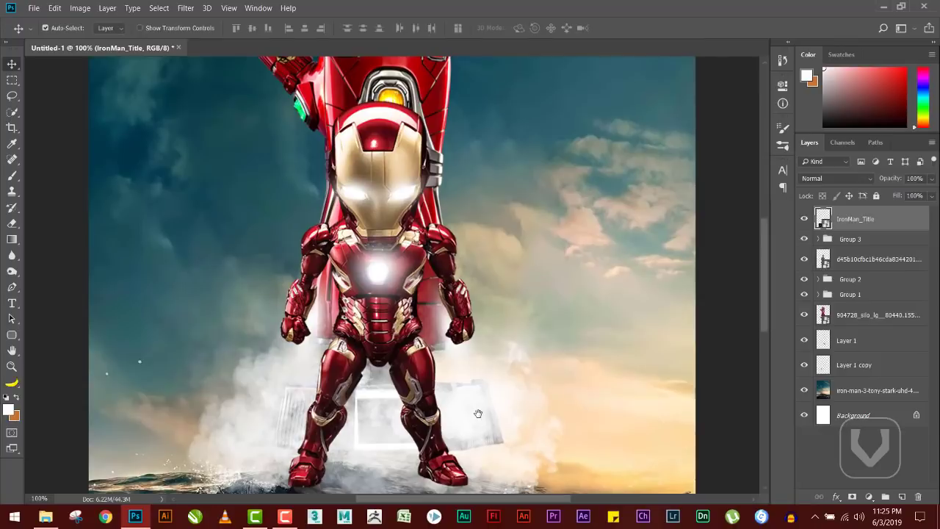
scroll(464, 264, down, 5)
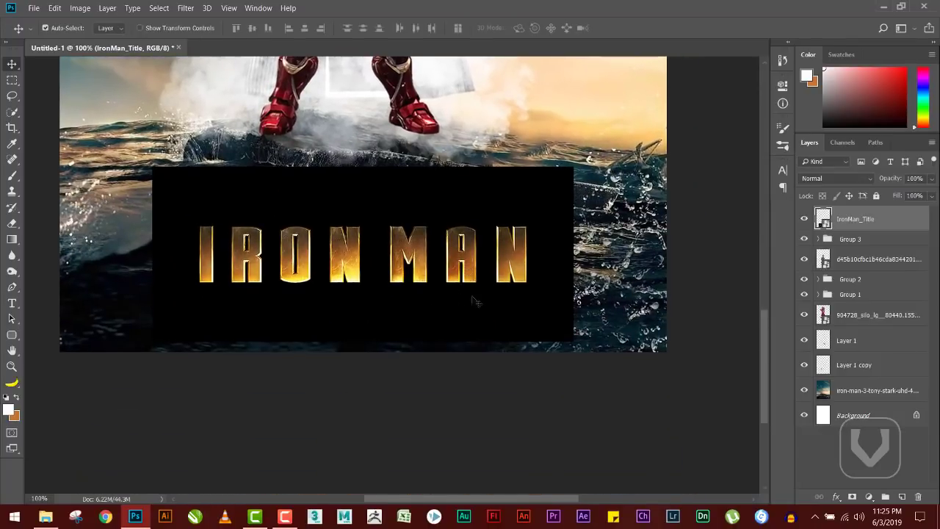
right_click(897, 225)
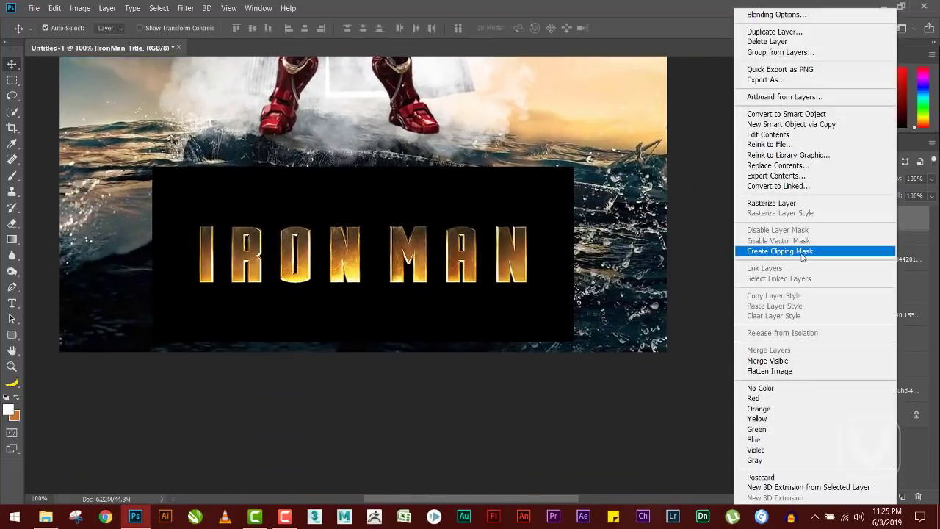
click(748, 204)
Try to remove the title's black background with the Quick Selection tool
key(w)
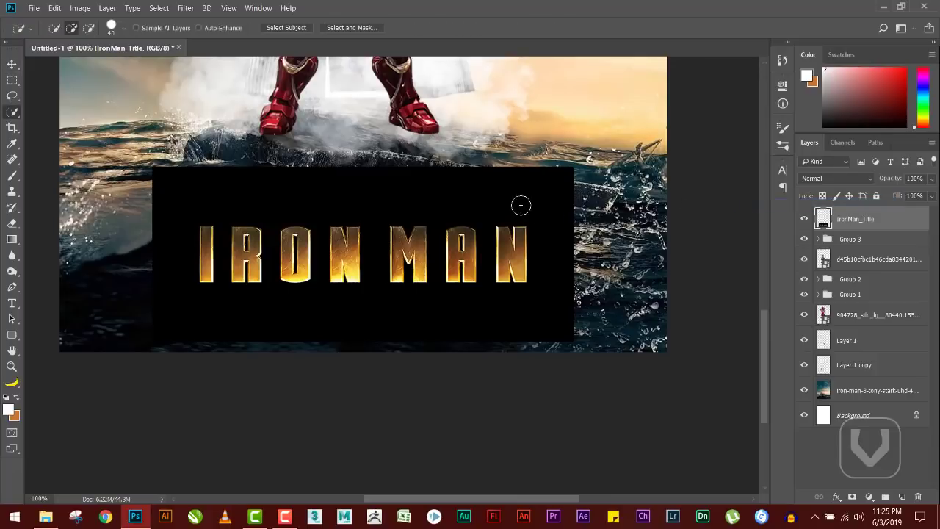
click(528, 207)
key(Delete)
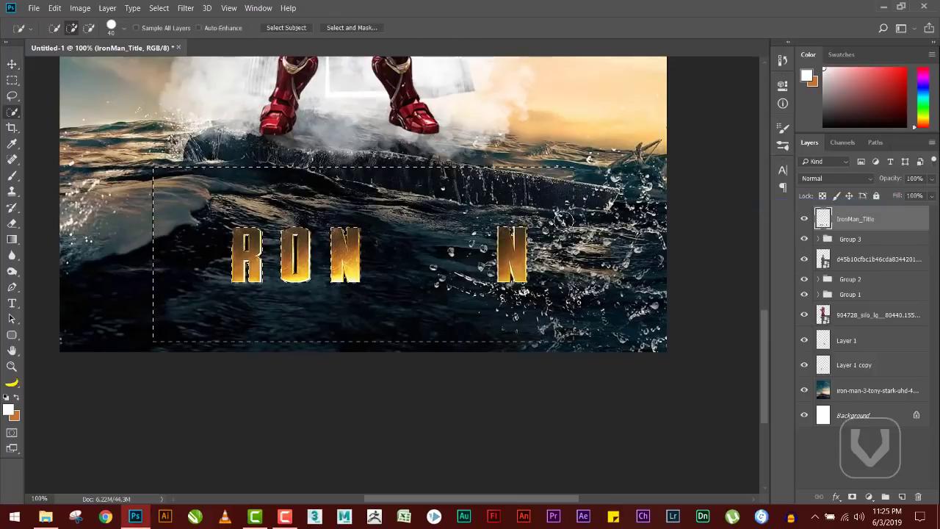
key(ctrl+z)
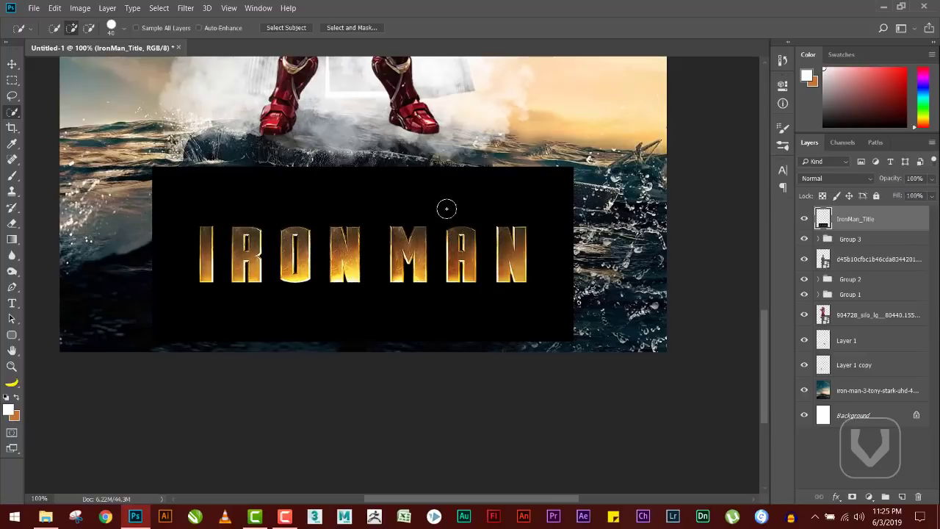
Select the title's black background with the Magic Wand at tolerance 32, delete it and clear the selection
key(shift+w)
key(Delete)
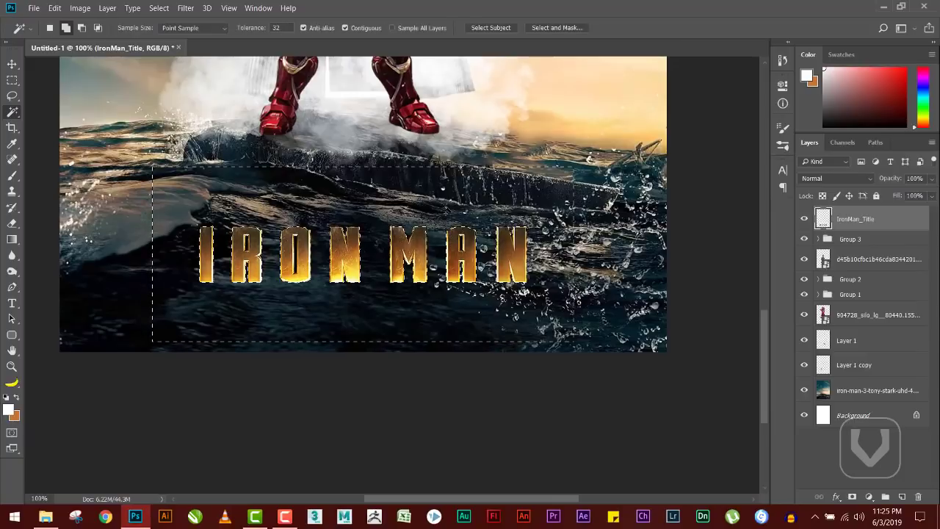
key(ctrl+d)
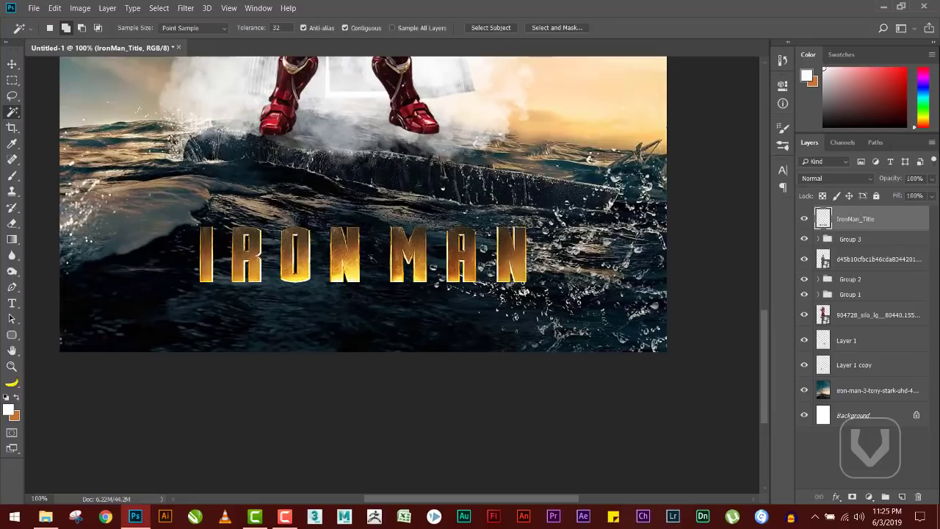
Duplicate the Iron Man title and place the copy directly above the original, leaving a small gap
key(v)
drag(342, 220, 398, 250)
key(ctrl+plus)
key(ctrl+plus)
key(ctrl+minus)
key(ctrl+minus)
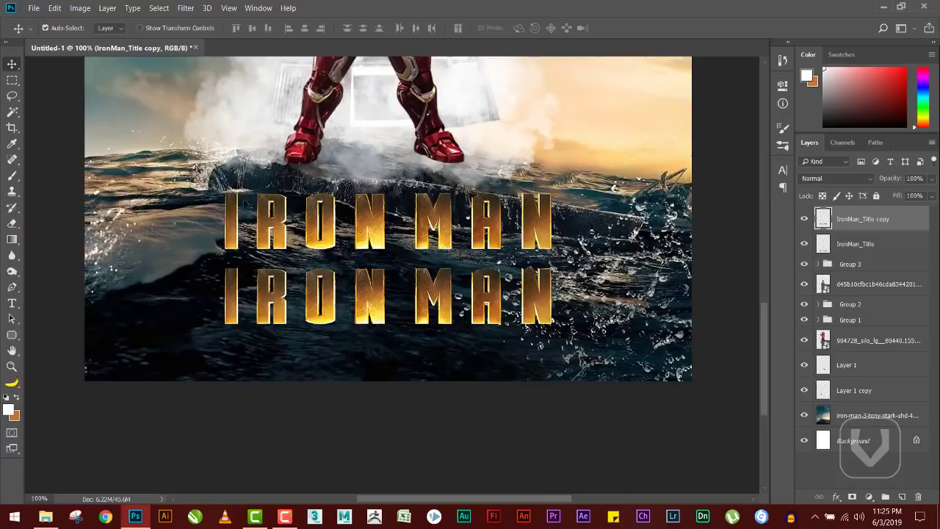
Cut the I from the upper title to its own layer, duplicate it, and place the two over the A and after the last N
key(m)
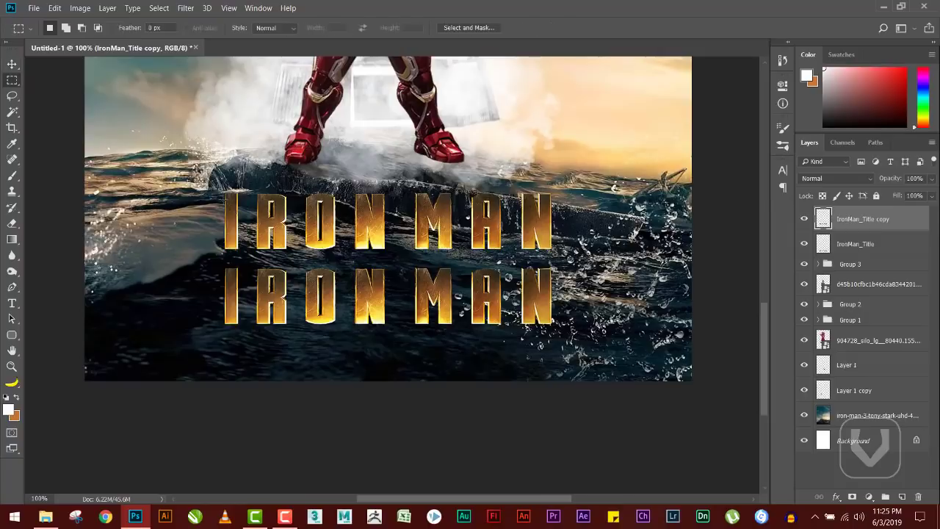
drag(218, 188, 240, 256)
key(ctrl+shift+j)
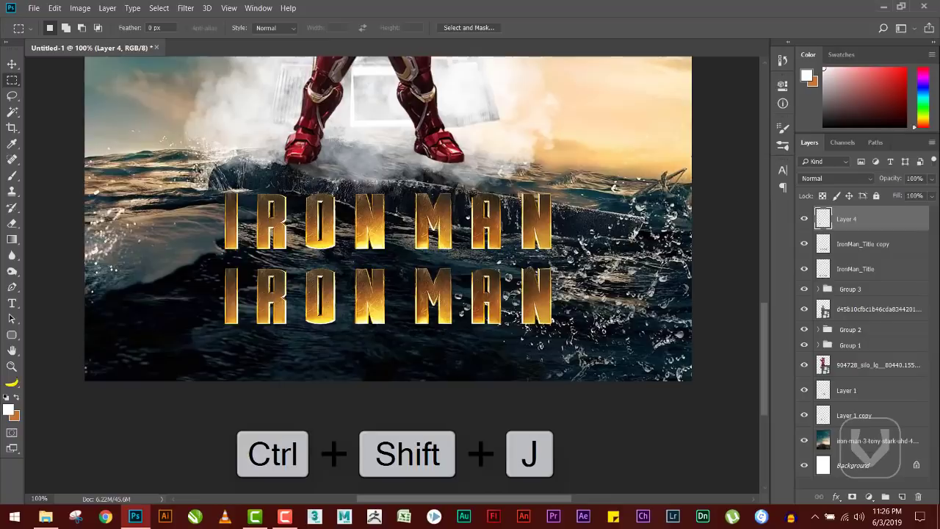
key(v)
drag(231, 216, 189, 122)
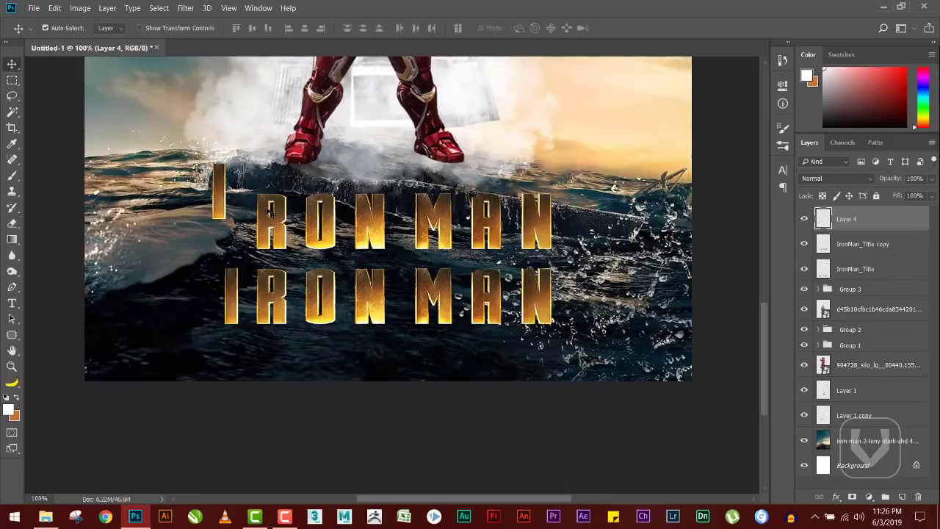
drag(223, 191, 587, 241)
key(ctrl+j)
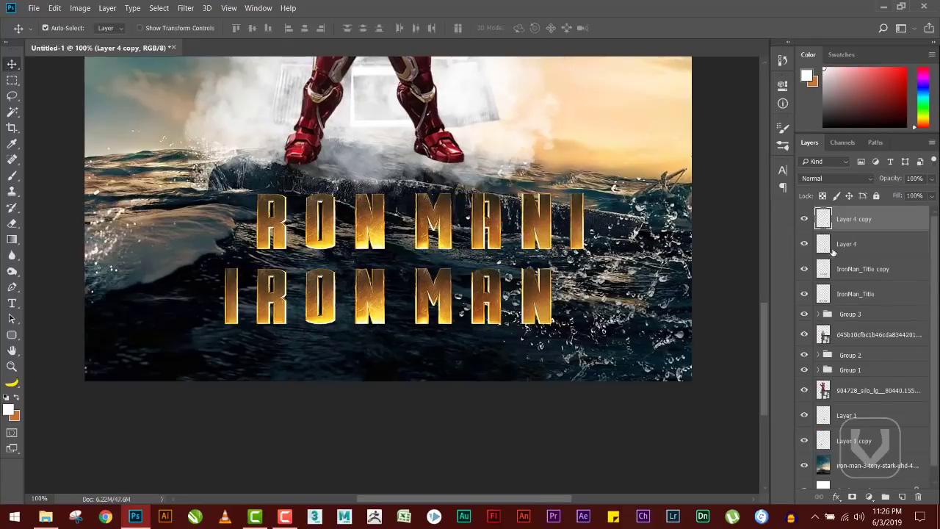
Hide both separated I layers and make the IronMan_Title copy the active layer
click(805, 220)
click(804, 220)
click(805, 220)
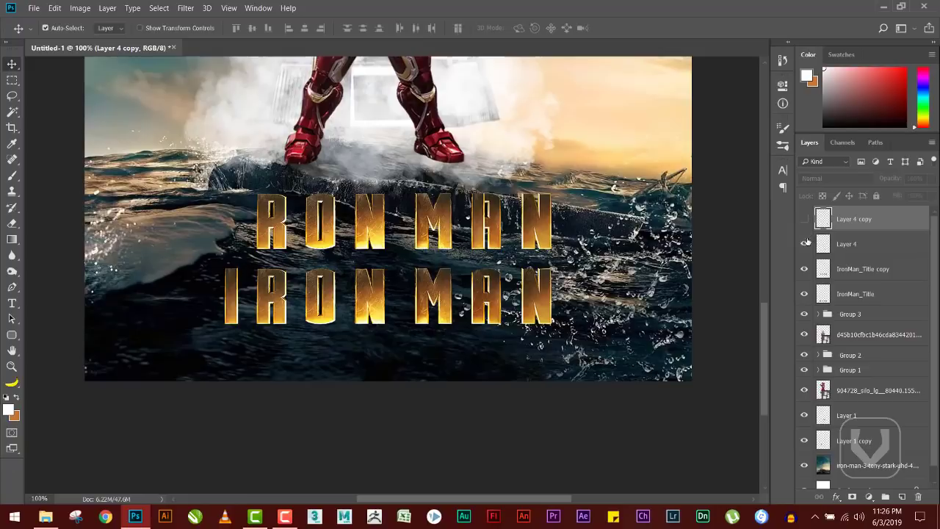
click(804, 269)
click(803, 268)
click(432, 229)
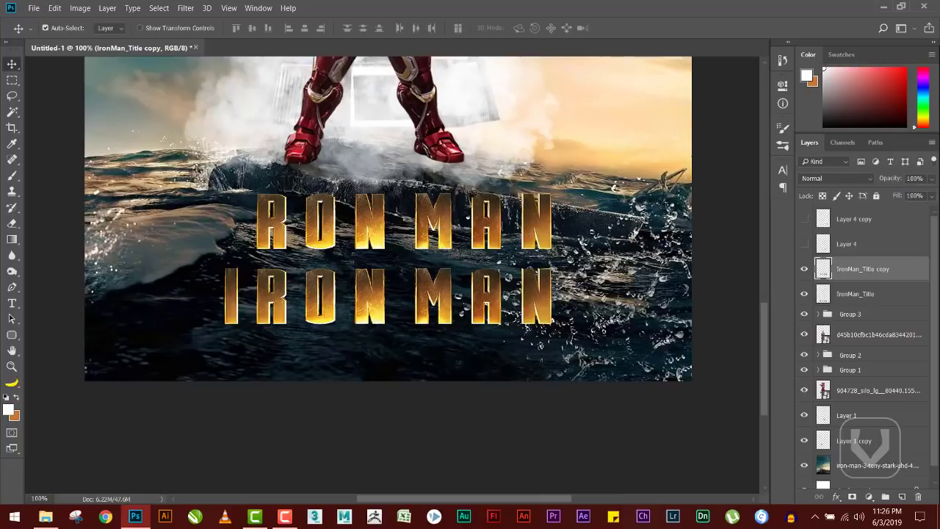
Extract the M and last N of the upper title to their own layers and delete the IronMan_Title copy layer
key(m)
drag(406, 183, 456, 258)
key(ctrl+j)
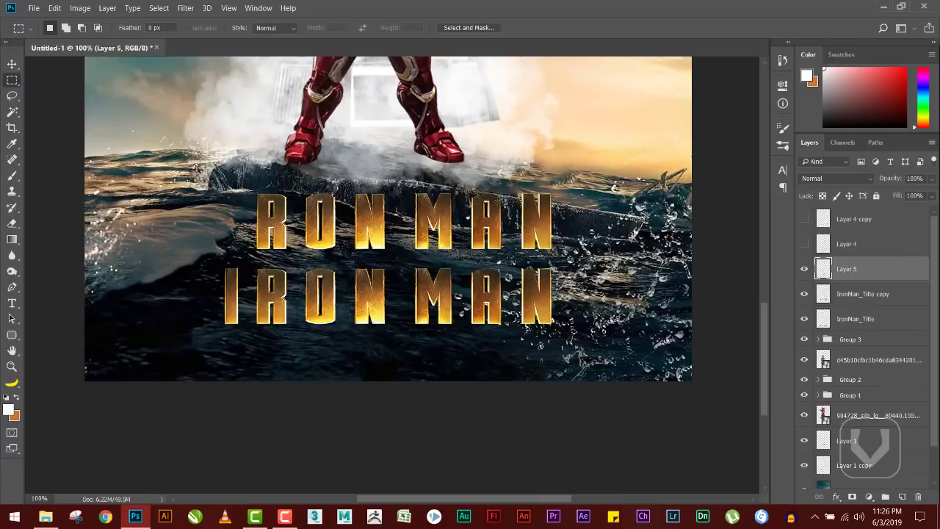
drag(516, 190, 556, 254)
key(ctrl+j)
key(Return)
click(888, 294)
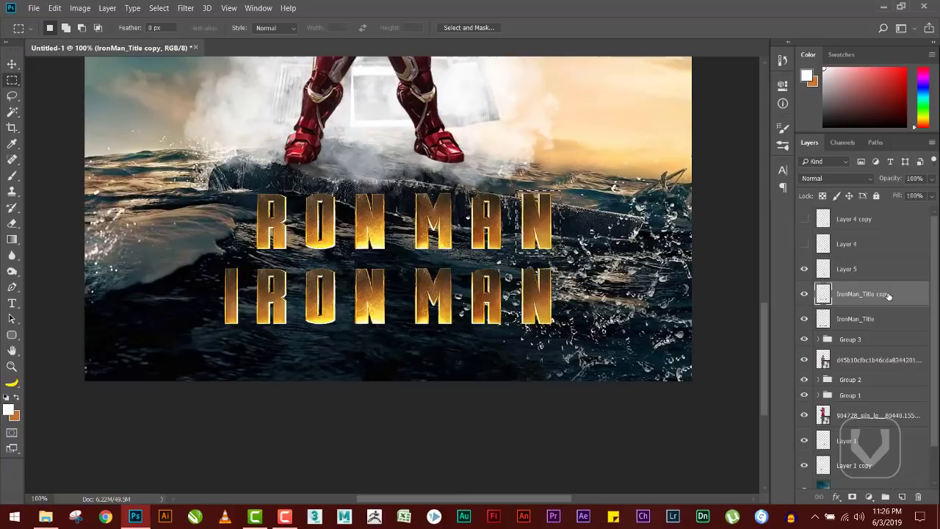
key(ctrl+j)
click(872, 318)
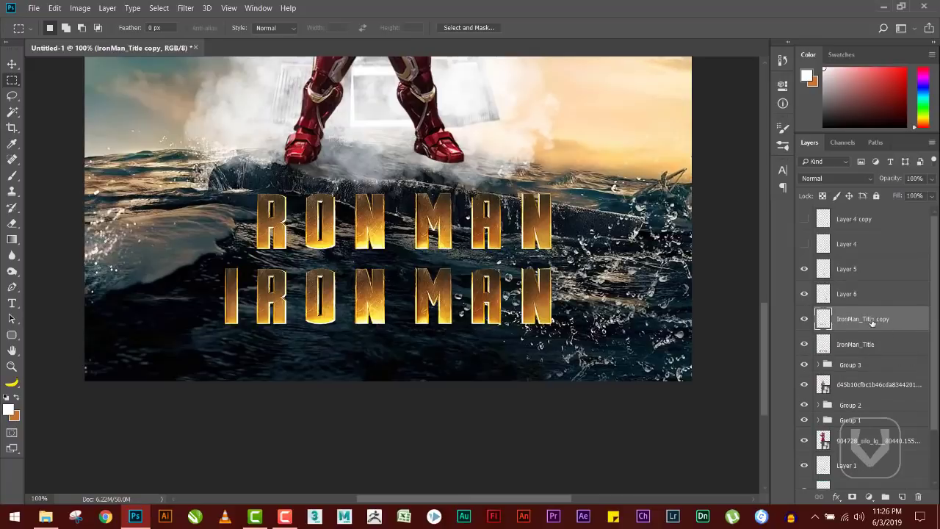
key(Delete)
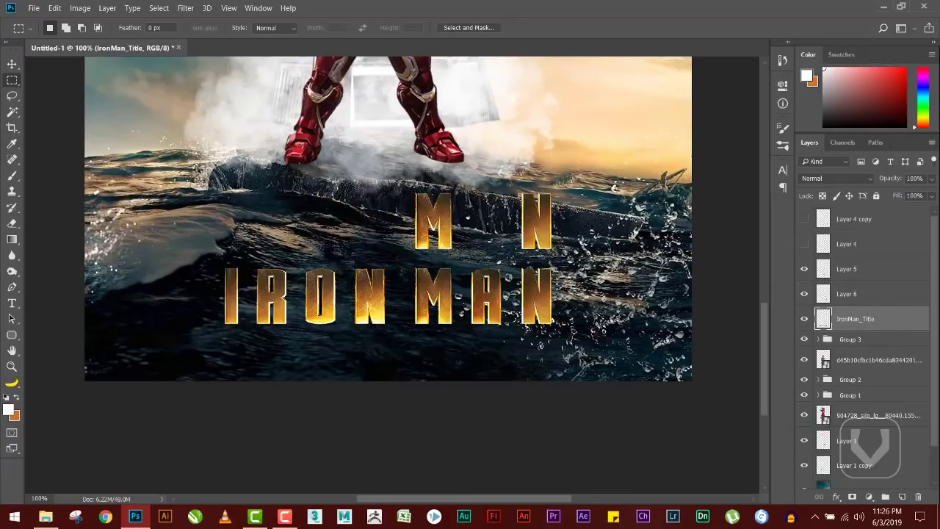
Show both I layers again and distribute the four MINI letters evenly in the horizontal direction
key(v)
click(804, 244)
click(803, 219)
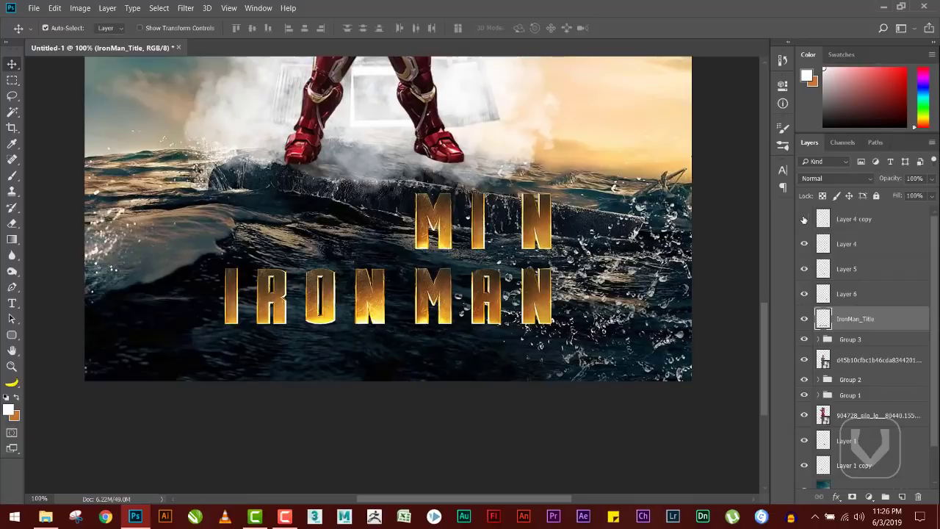
click(860, 294)
shift+click(856, 221)
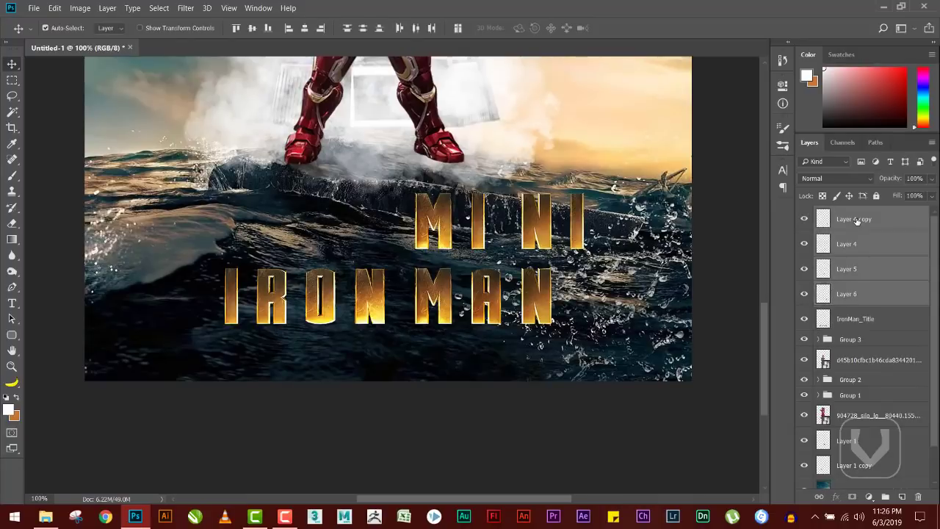
click(414, 28)
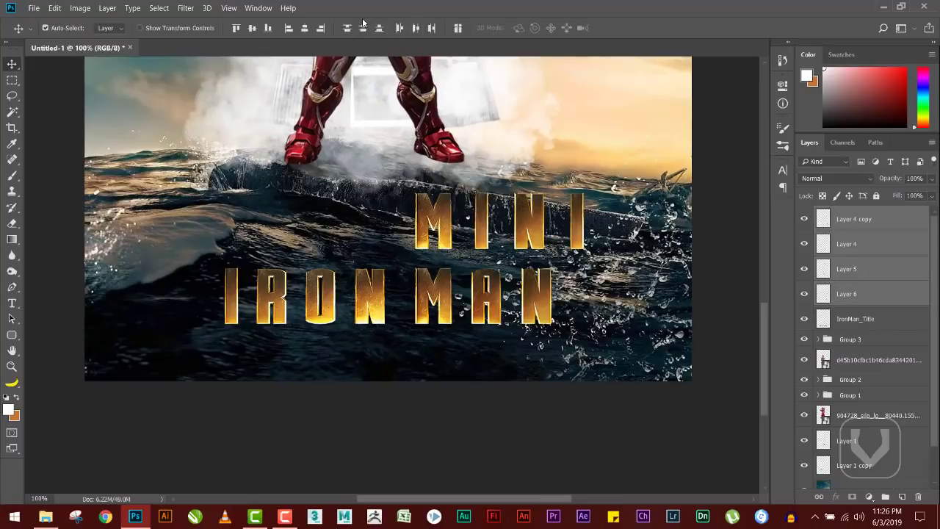
Group the four MINI letter layers and name the group mini
key(ctrl)
key(ctrl+g)
double_click(849, 213)
text(min)
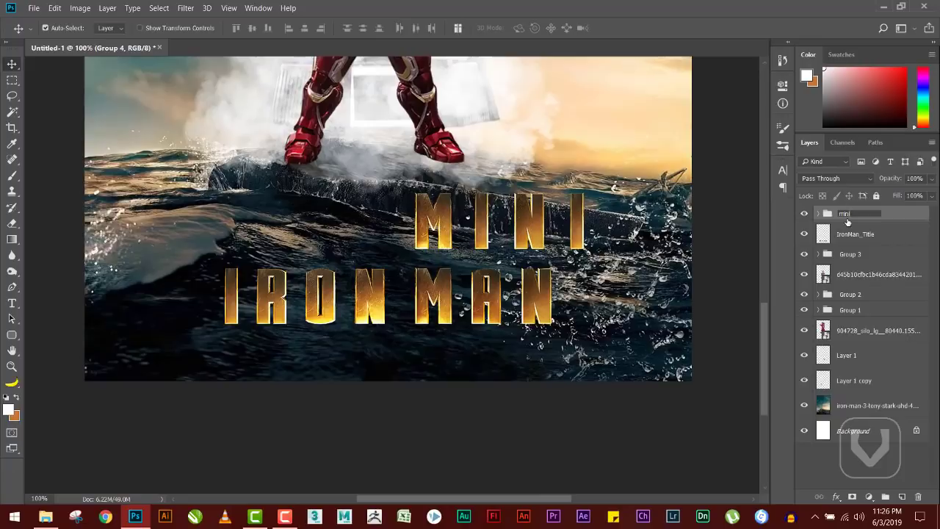
text(i)
key(Return)
Centre the mini group and the IronMan_Title layer horizontally on the Background layer
click(443, 289)
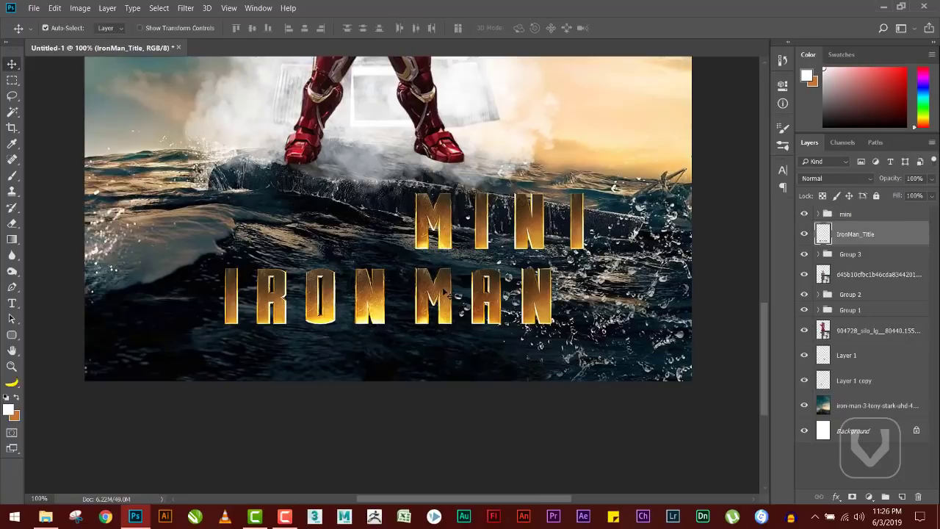
shift+click(857, 215)
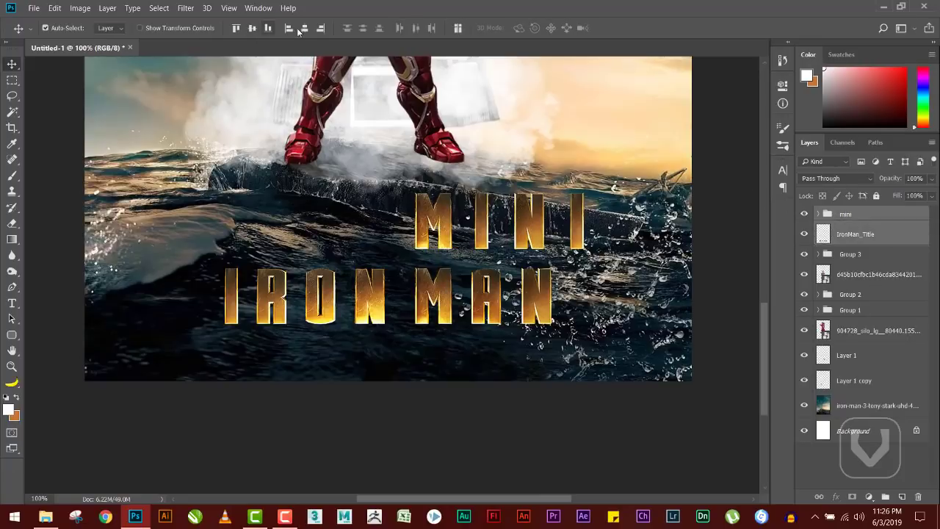
click(304, 27)
shift+click(855, 430)
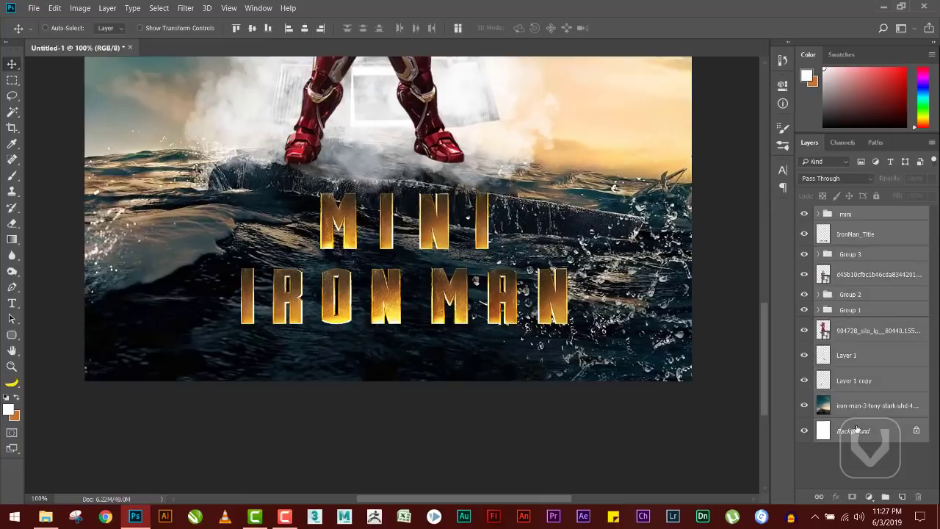
key(ctrl+z)
click(303, 28)
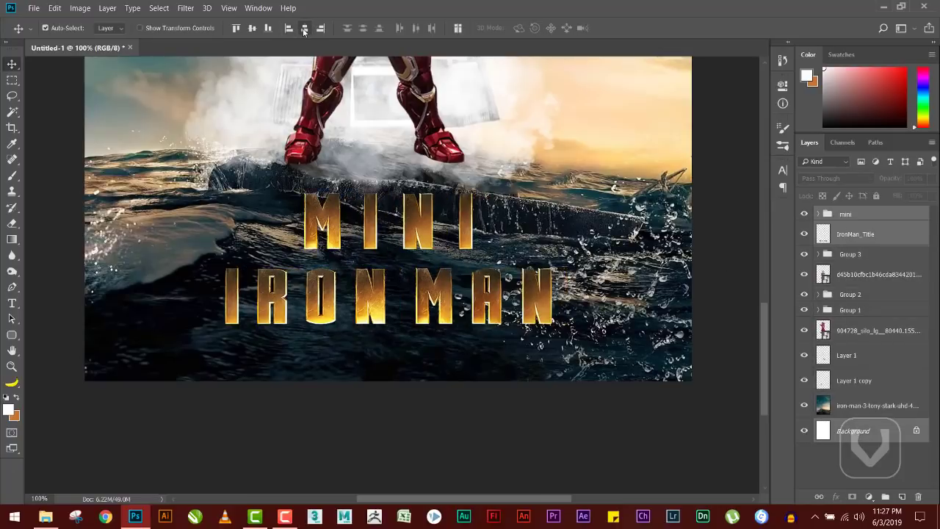
key(ctrl+0)
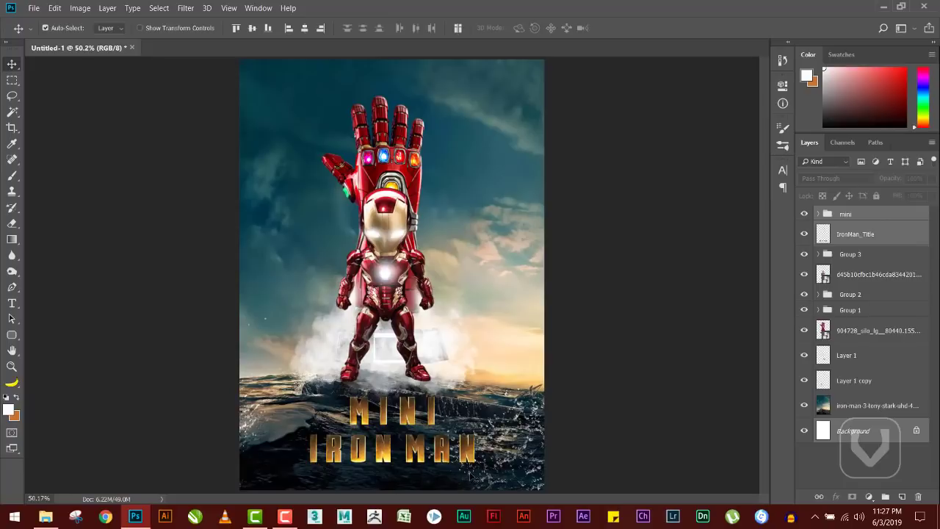
Shrink the logo copy, place it in the poster's upper-left corner and lower its opacity to 26%
drag(423, 31, 268, 182)
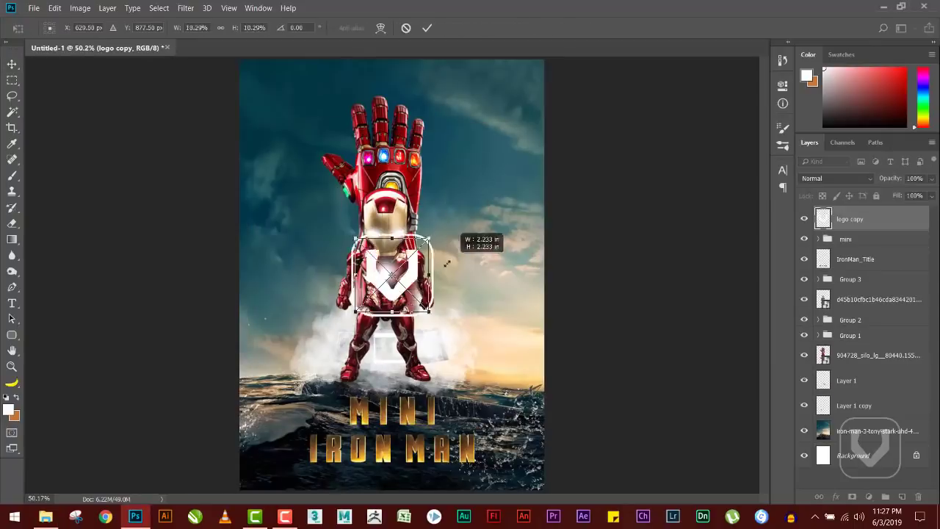
drag(441, 235, 334, 58)
key(Return)
drag(934, 178, 880, 178)
Add a centred two-line credit reading DESIGN BY and the designer's name in the IRON MAN OF WAR font, 30 pt with automatic leading
key(t)
click(310, 96)
text(DESIGN BY)
key(Return)
text(UDISHALD)
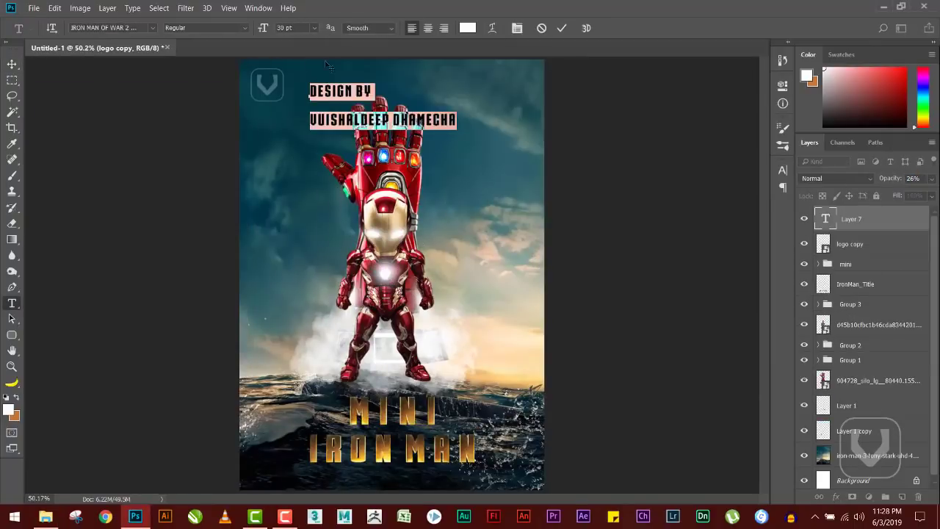
click(760, 200)
click(738, 210)
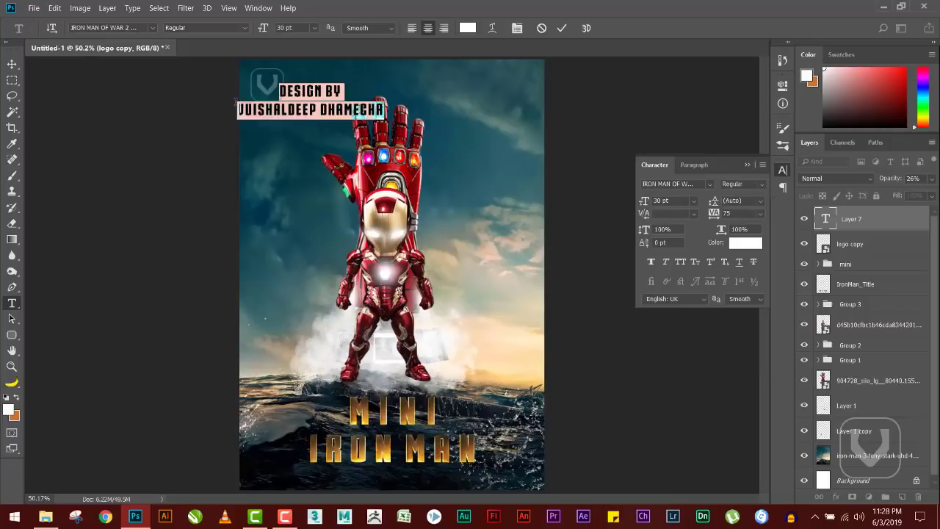
Centre the credit text horizontally on the poster above the gauntlet and scale it down to 17.28 pt
click(12, 63)
click(881, 455)
ctrl+click(878, 219)
click(305, 28)
ctrl+click(874, 480)
drag(445, 107, 433, 94)
key(ctrl+t)
key(Return)
Nudge the credit up and left to sit above the gauntlet's fingers and set its opacity to 53%
key(Up)
key(Up)
key(Up)
key(Up)
key(Up)
key(Up)
key(5)
key(3)
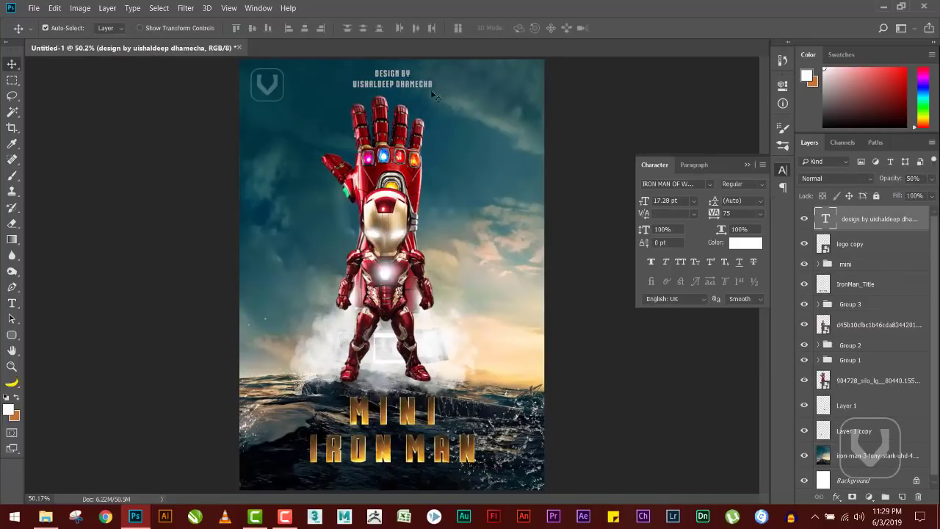
key(shift+Left)
key(shift+Left)
key(shift+Left)
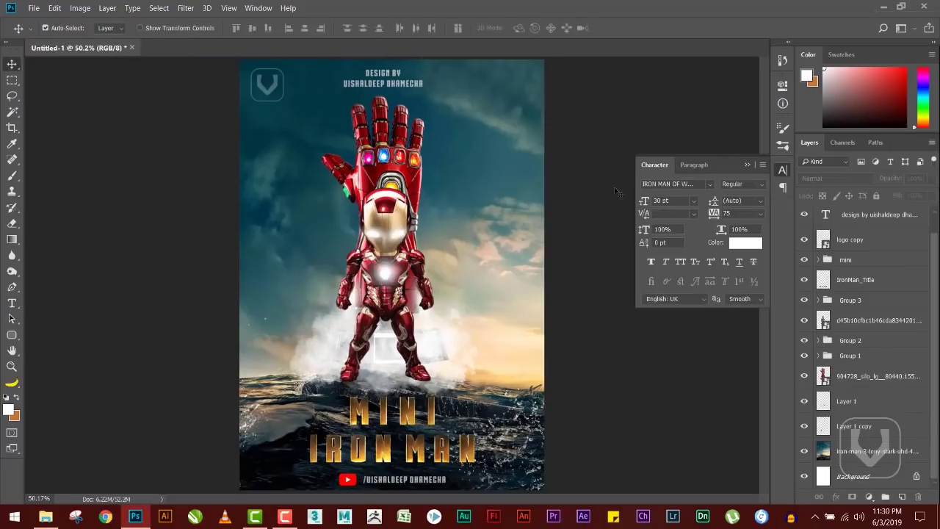
Select the layers from Group 4 down to the wallpaper and stamp them into a new merged layer on top
click(744, 165)
key(ctrl+alt+shift+e)
drag(935, 339, 937, 298)
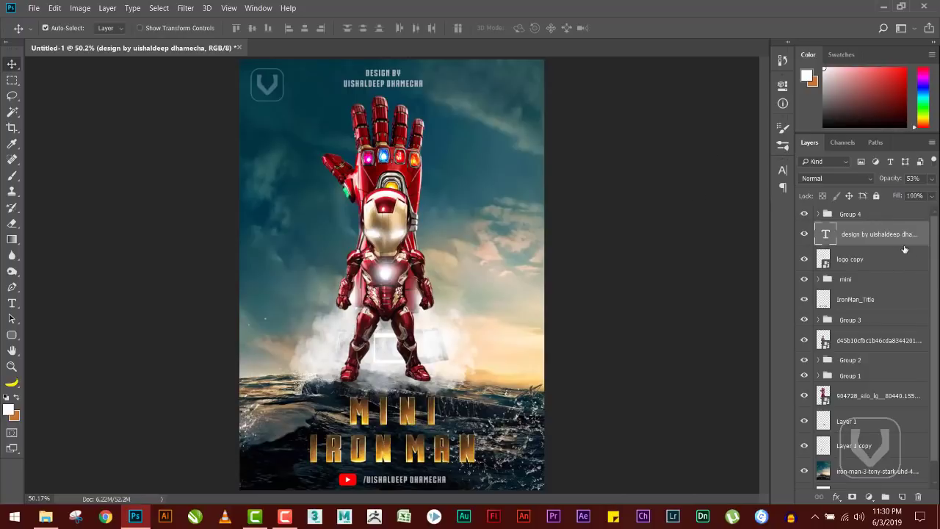
click(876, 213)
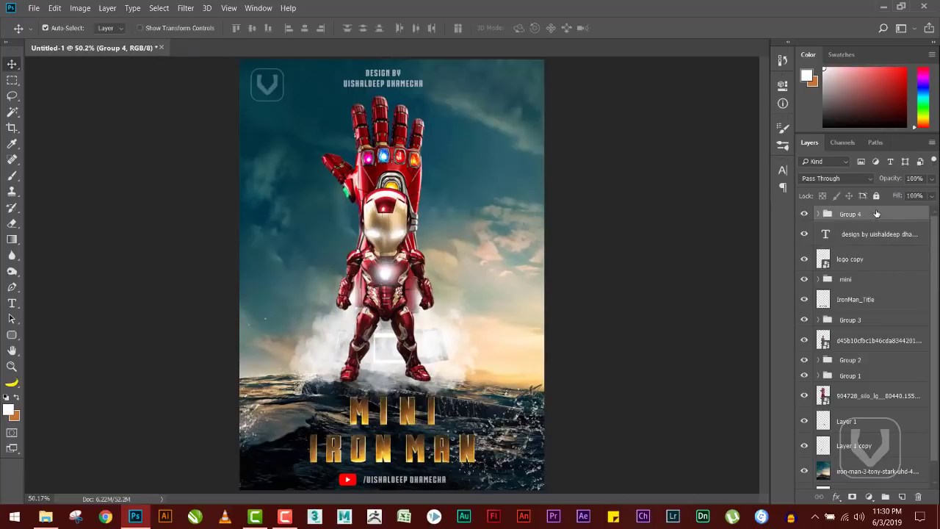
shift+click(864, 470)
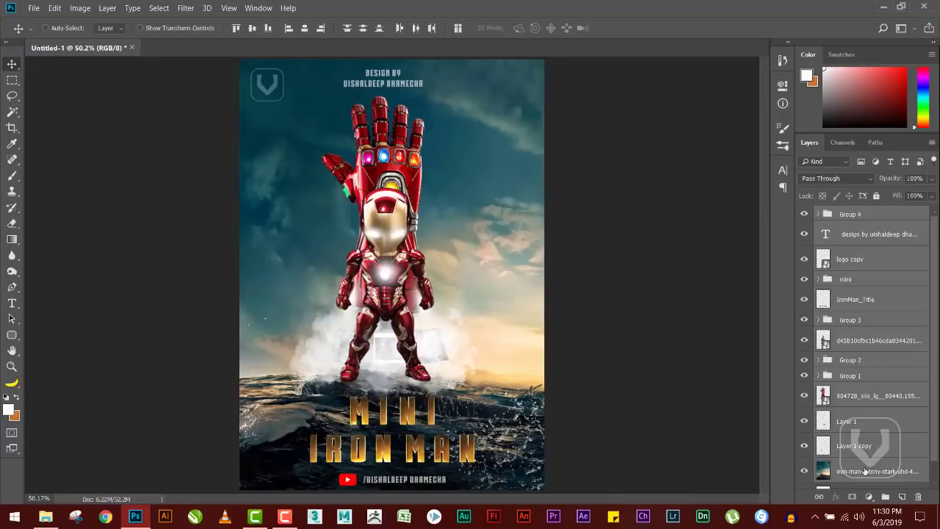
key(ctrl+alt+shift+e)
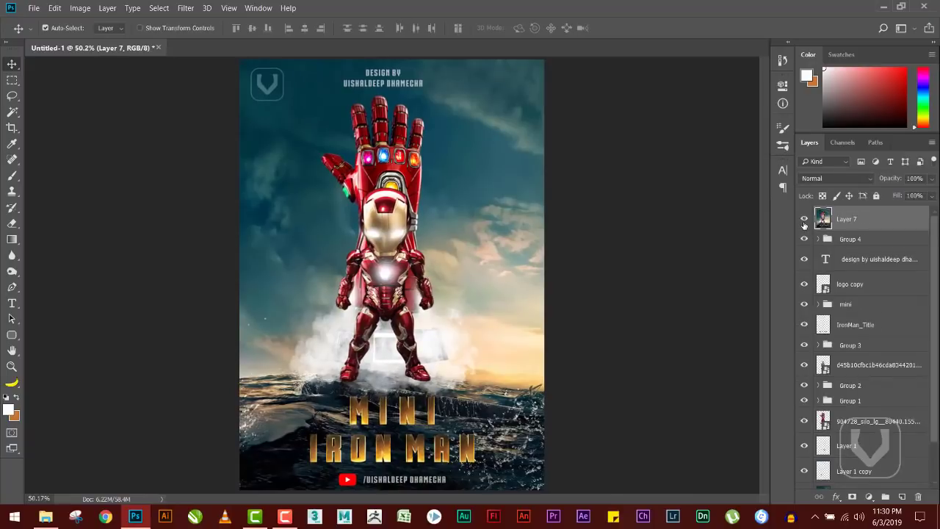
Hide all the source layers beneath the merged layer, keeping only the merged layer visible
drag(804, 238, 804, 471)
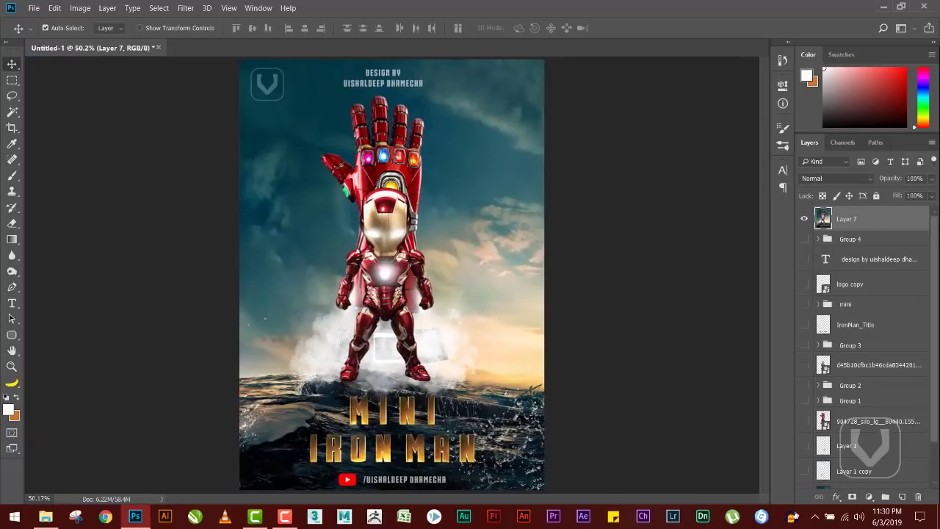
click(803, 219)
click(804, 219)
Fill a new top layer with a reversed Black, White radial gradient running from the poster's centre outward past its side edge
click(901, 497)
key(g)
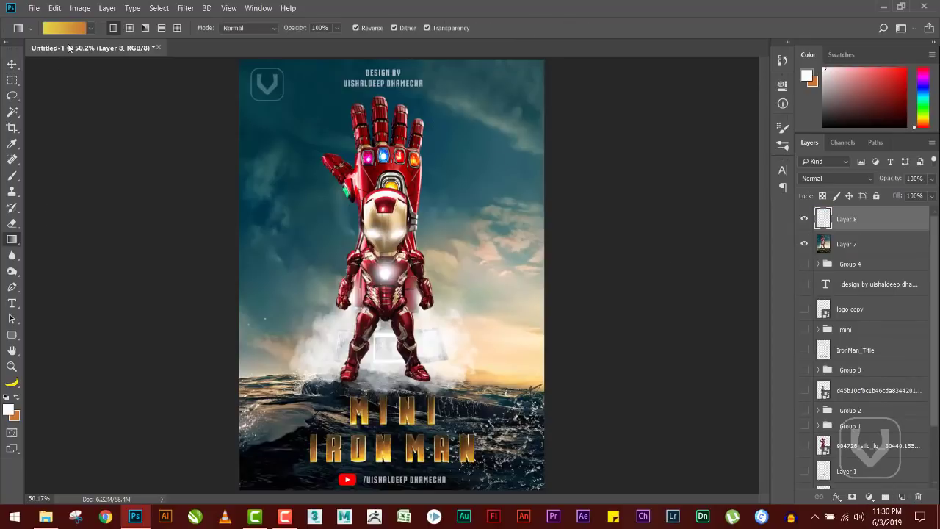
click(60, 28)
click(465, 108)
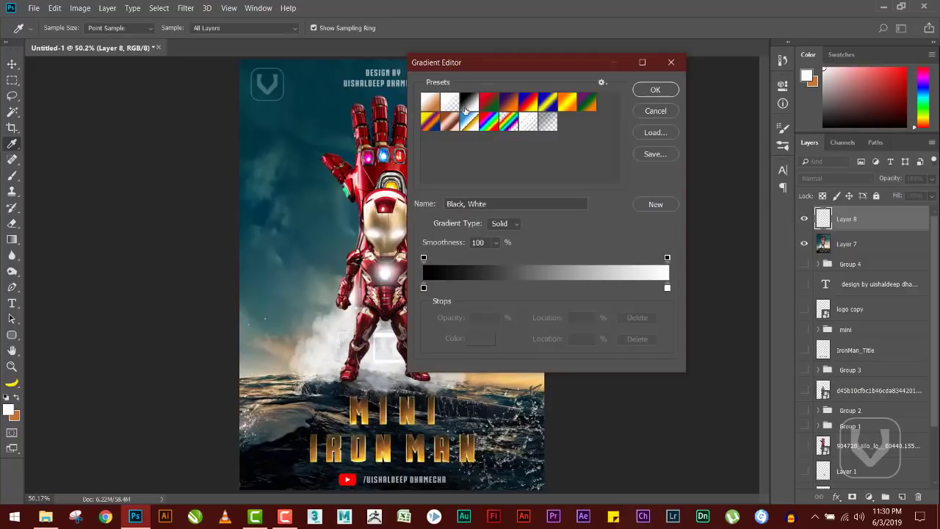
click(657, 91)
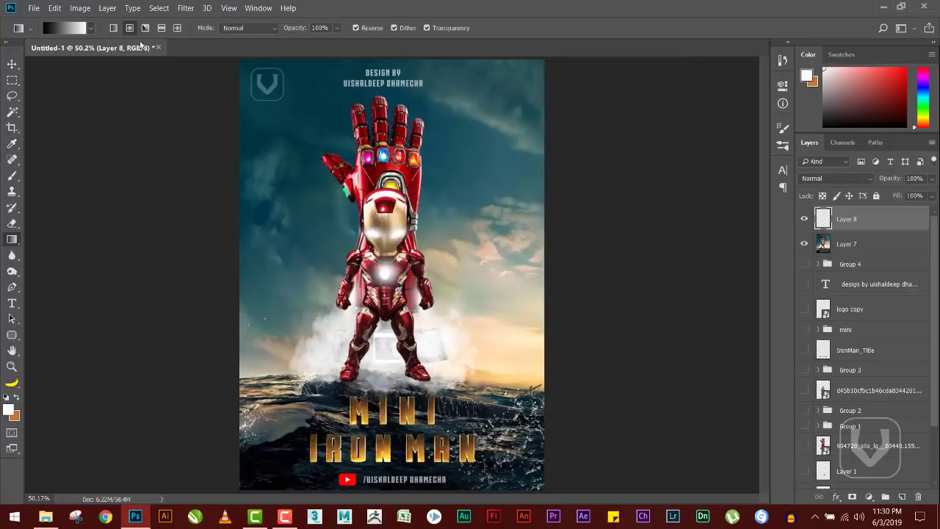
drag(392, 252, 678, 251)
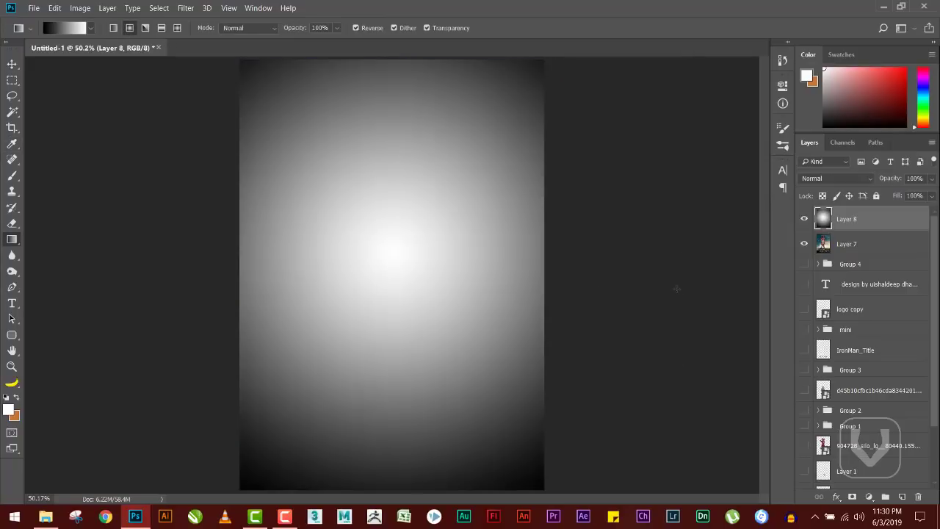
Set the gradient layer's blend mode to Linear Burn
click(807, 180)
click(812, 179)
scroll(812, 179, down, 4)
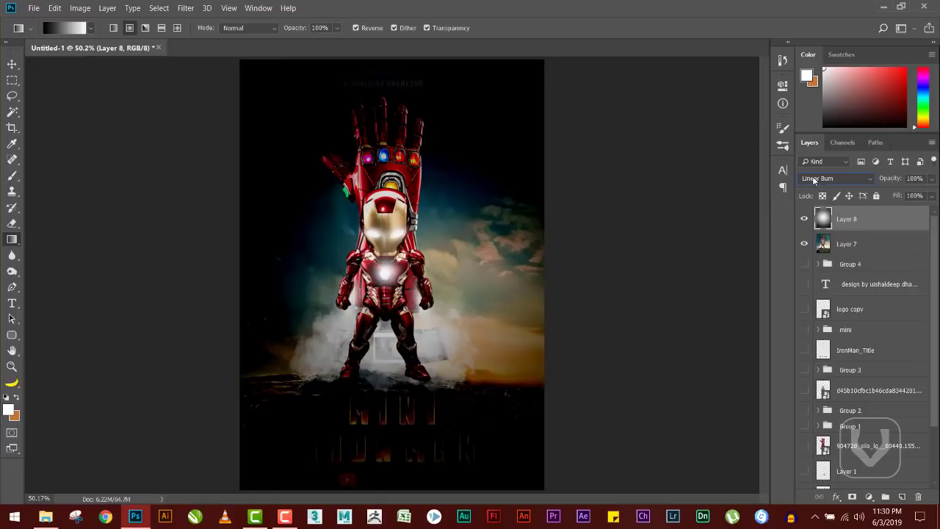
Try different blend modes on the gradient layer, ending on Multiply, and lower its opacity to 92%
scroll(812, 181, down, 5)
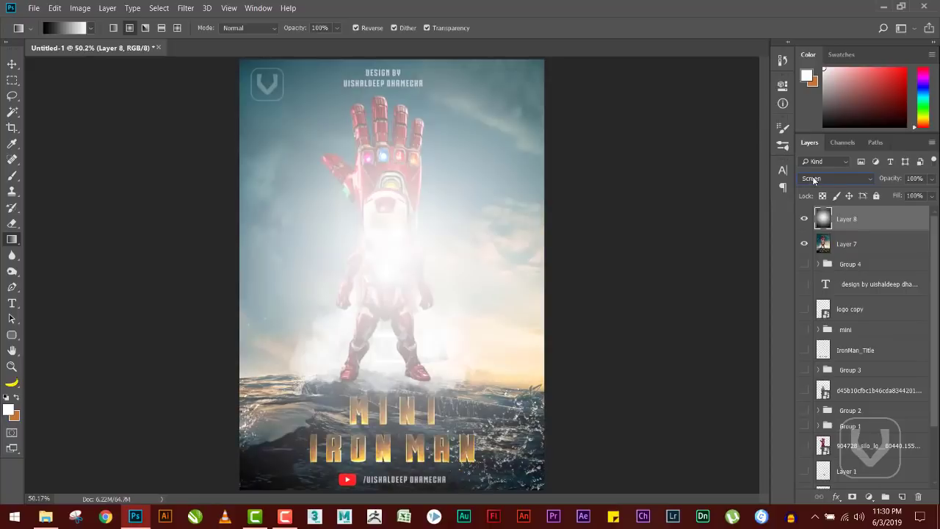
scroll(812, 180, down, 4)
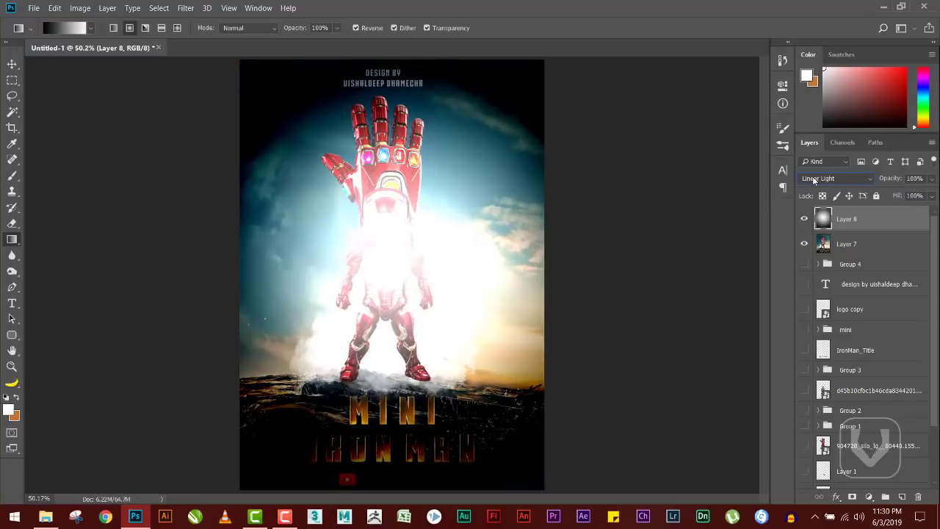
scroll(813, 181, down, 5)
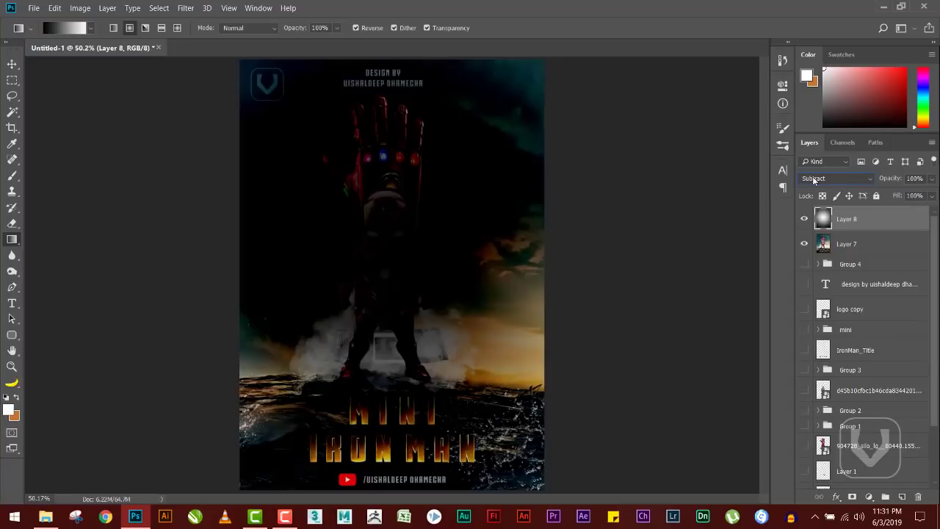
scroll(813, 180, down, 5)
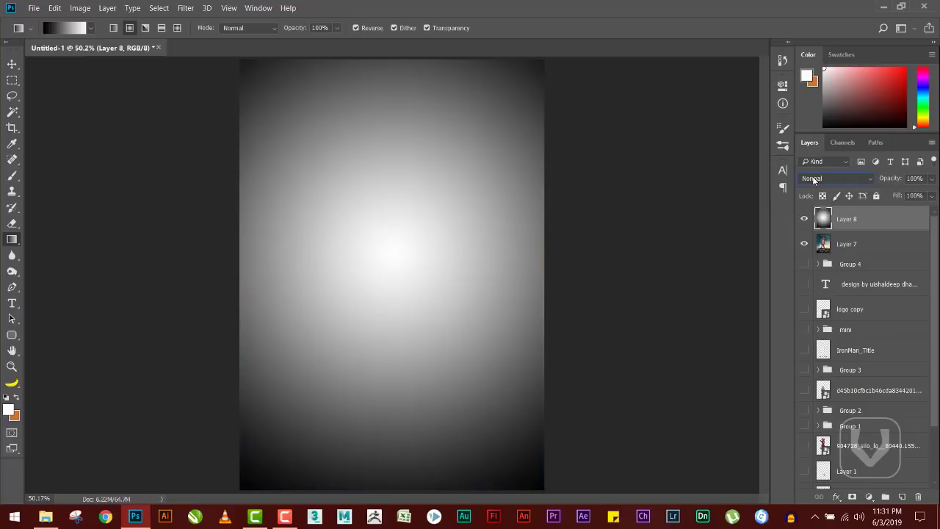
scroll(813, 181, down, 3)
scroll(813, 180, down, 1)
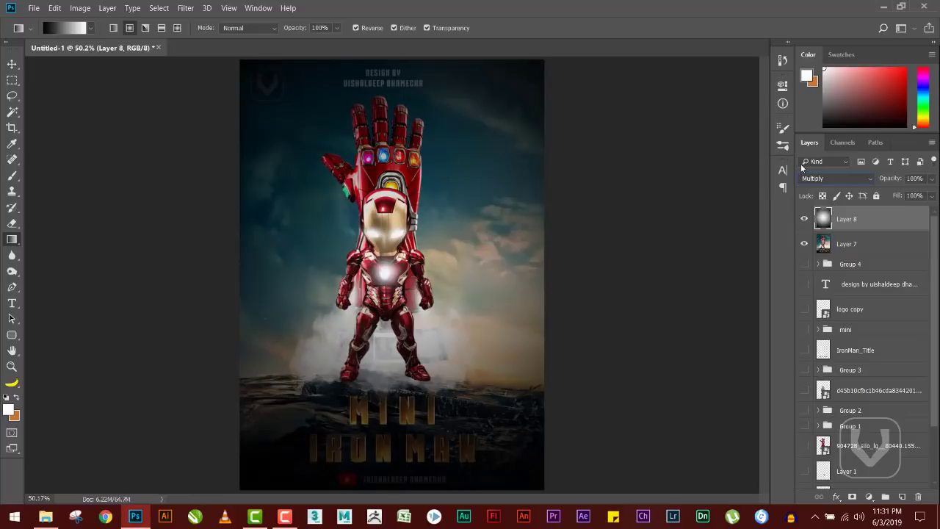
mouse_move(883, 182)
mouse_down()
mouse_move(856, 189)
mouse_move(879, 185)
mouse_up()
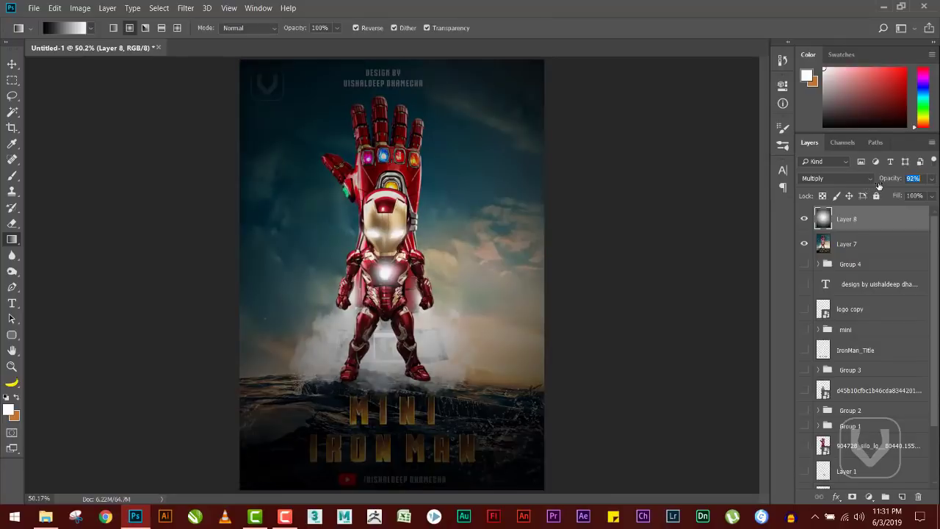
Delete the merged Layer 7, turn on all the source layers beneath it and hide the gradient layer
click(848, 242)
click(918, 497)
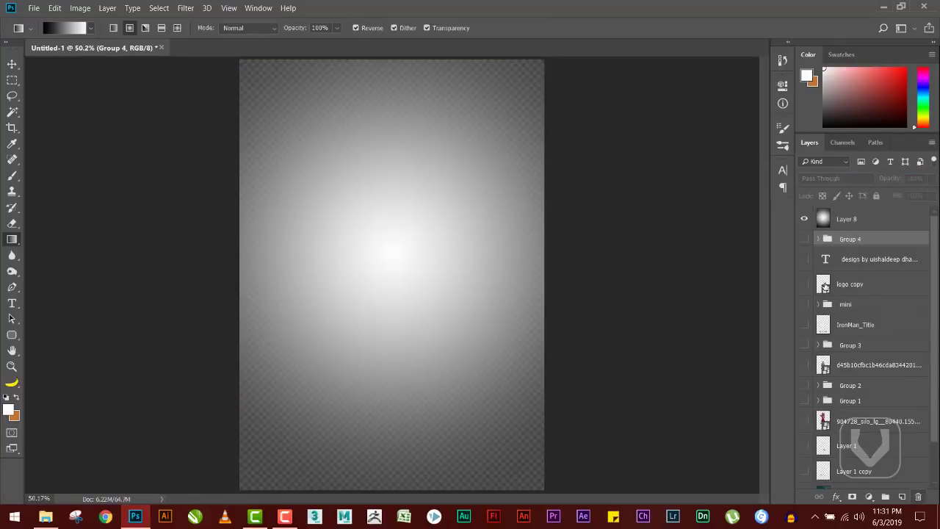
drag(805, 240, 810, 507)
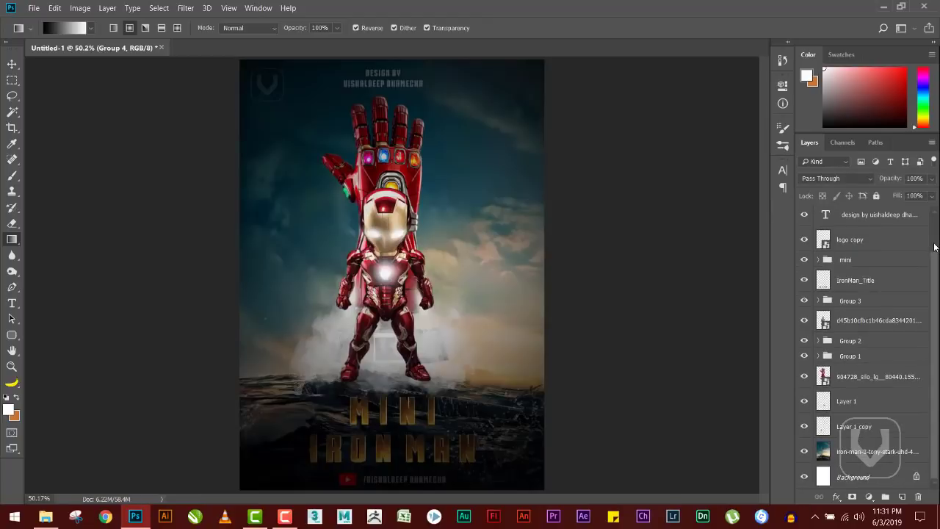
scroll(936, 248, up, 2)
click(805, 219)
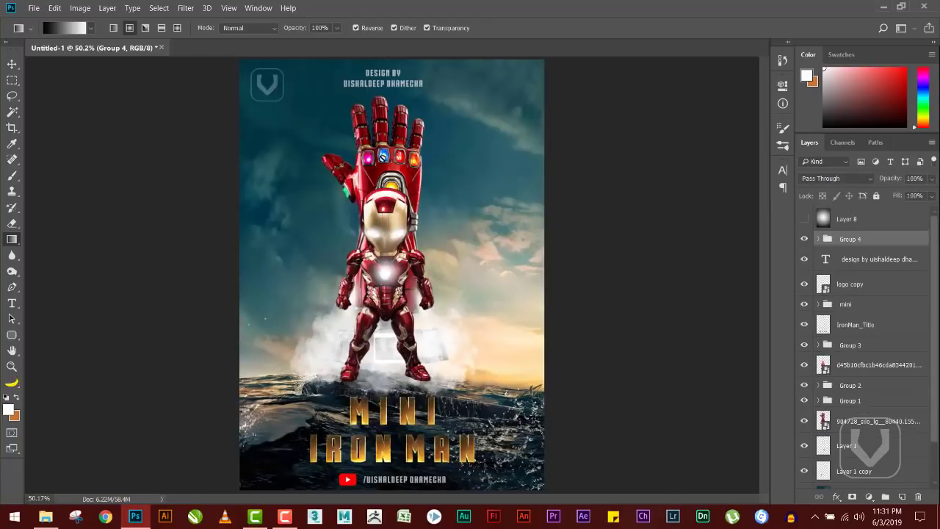
Paint a soft white glow down the gauntlet and figure on a new layer above Group 4, using a 1000 px brush
click(901, 497)
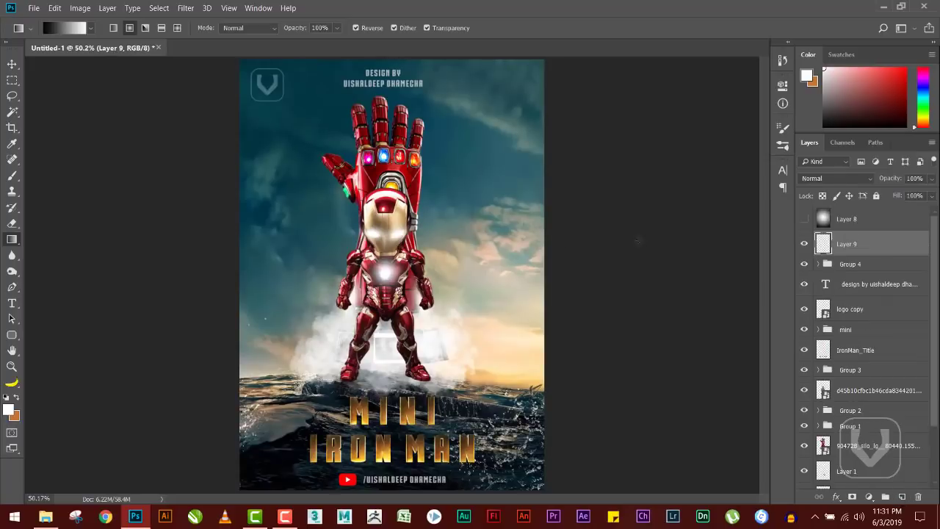
key(b)
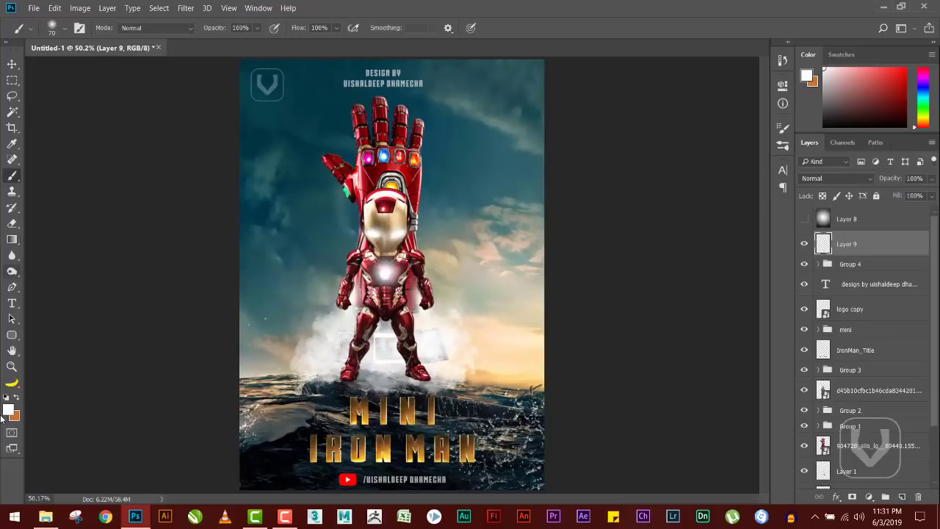
key(bracketright)
key(bracketright)
key(bracketright)
key(bracketright)
key(bracketright)
key(bracketright)
key(bracketright)
key(bracketright)
key(bracketright)
key(bracketright)
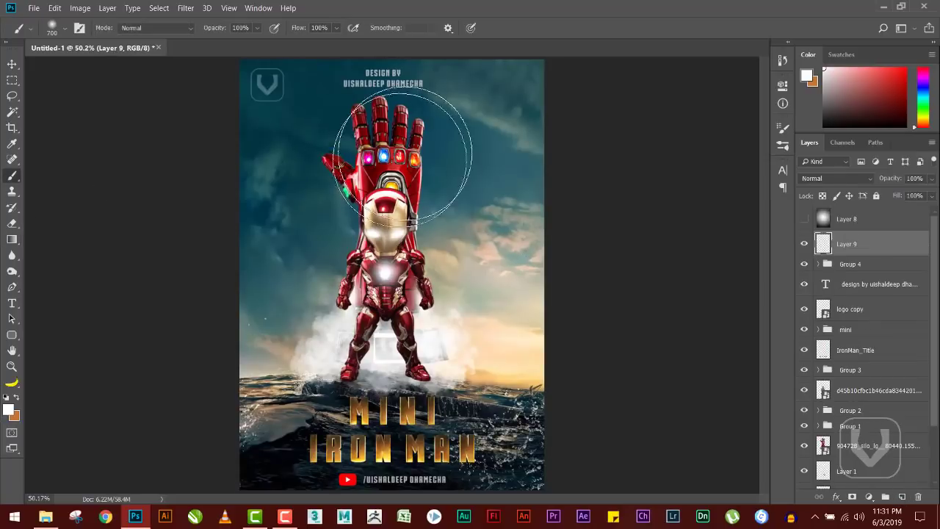
key(bracketright)
key(bracketright)
click(386, 158)
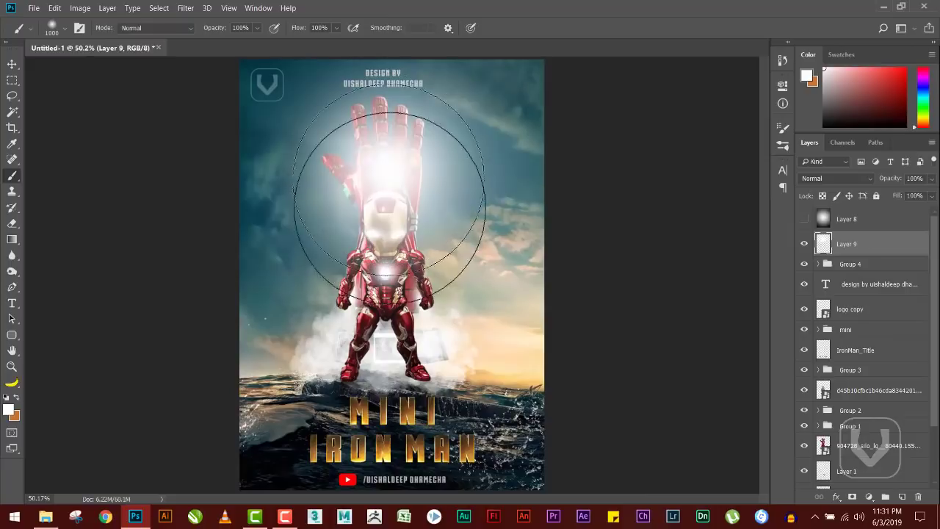
click(393, 288)
click(385, 320)
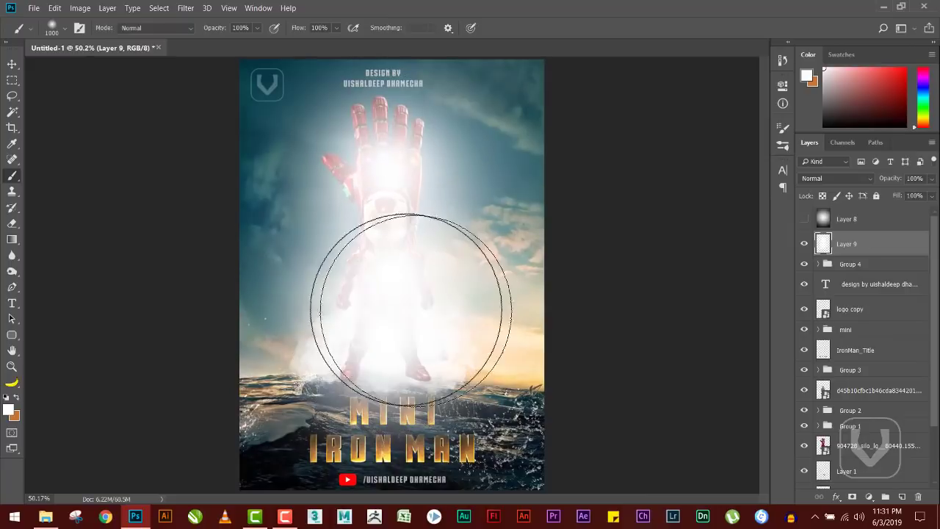
Move the white glow layer directly below the gauntlet layer at 65% opacity and show the gradient layer
drag(849, 245, 852, 445)
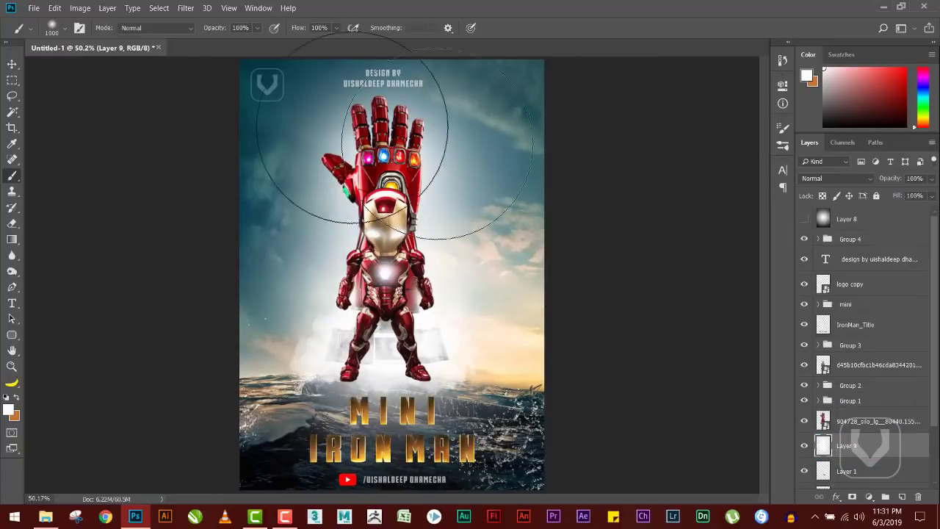
drag(894, 182, 870, 182)
click(803, 219)
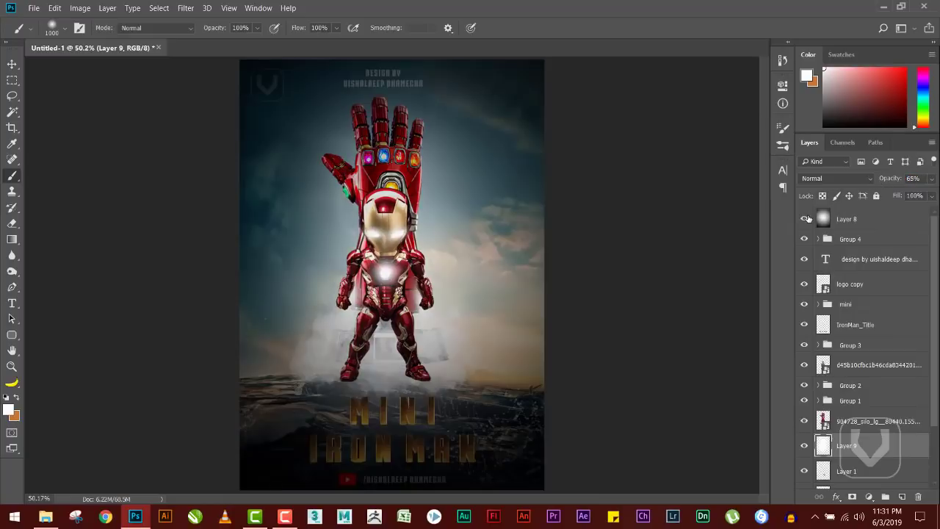
click(841, 222)
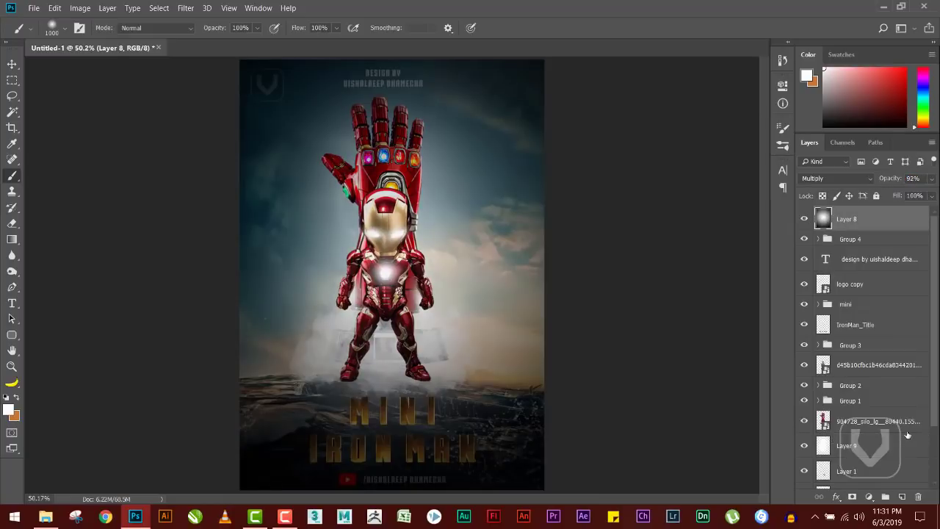
click(915, 496)
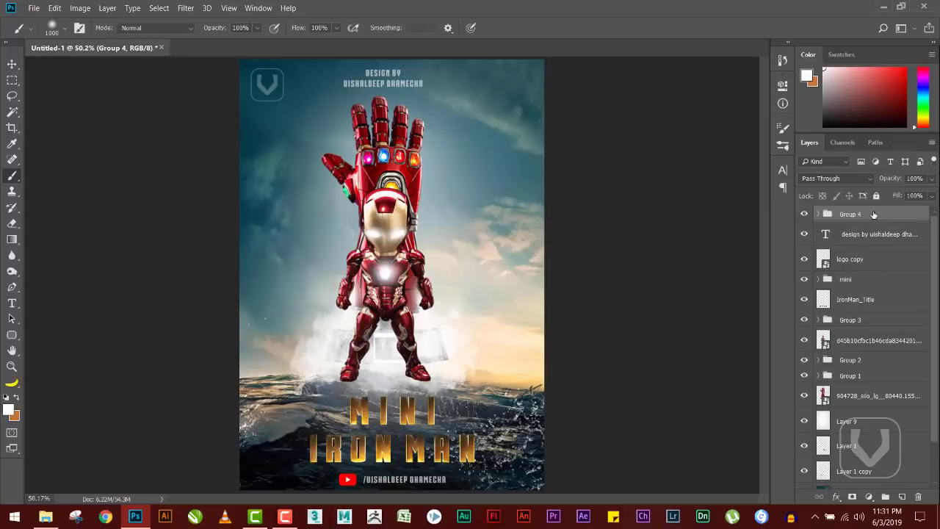
key(ctrl+z)
Cycle through the gradient layer's blend modes to compare them and settle on Soft Light
click(837, 221)
click(821, 177)
click(822, 178)
key(Down)
key(Down)
key(Down)
key(Down)
key(Down)
key(Down)
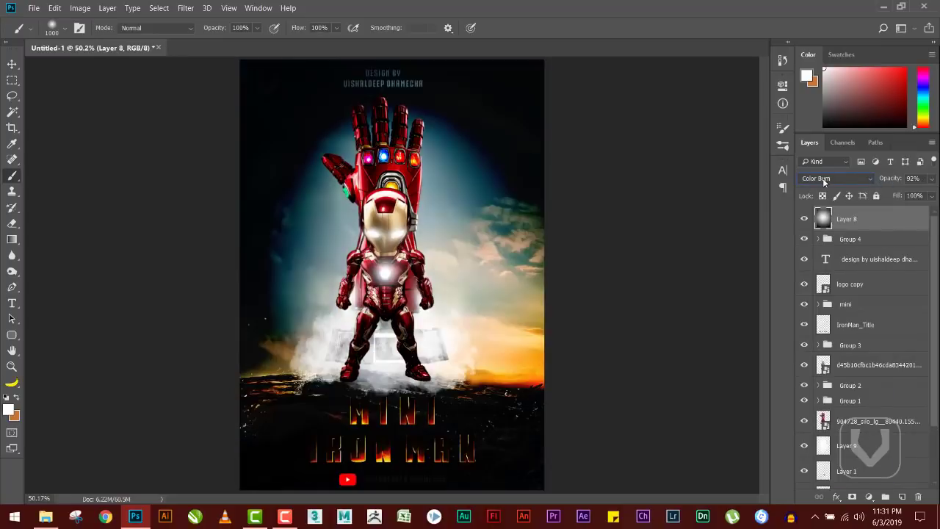
key(Down)
key(Down)
key(Down)
key(Down)
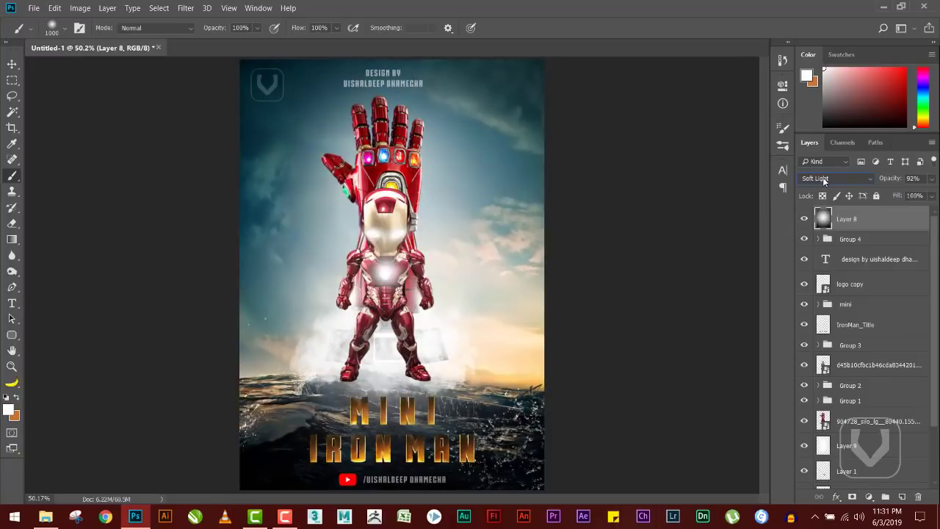
key(Down)
key(Down)
key(Up)
key(Up)
key(Up)
key(Down)
key(Down)
key(Down)
key(Down)
key(Down)
key(Down)
key(Down)
key(Down)
key(Down)
key(Down)
key(Down)
key(Down)
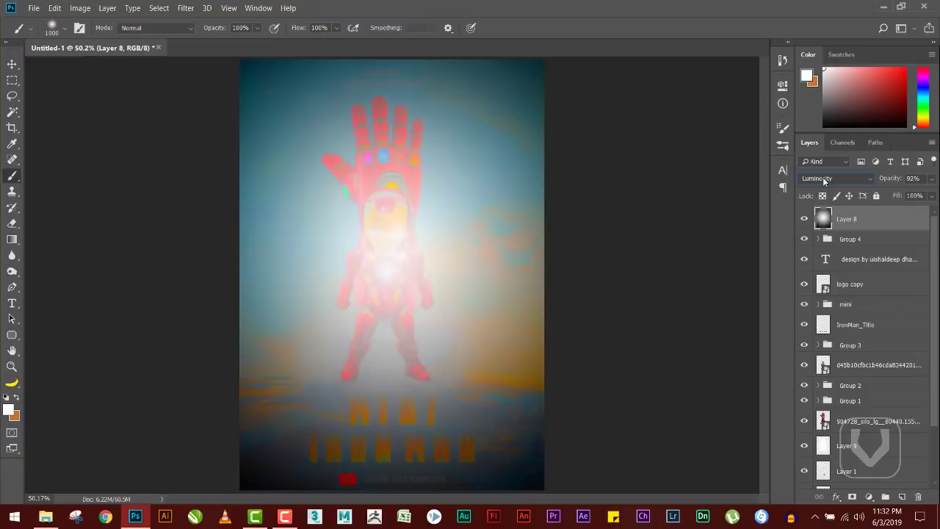
key(Down)
key(Down)
key(Down)
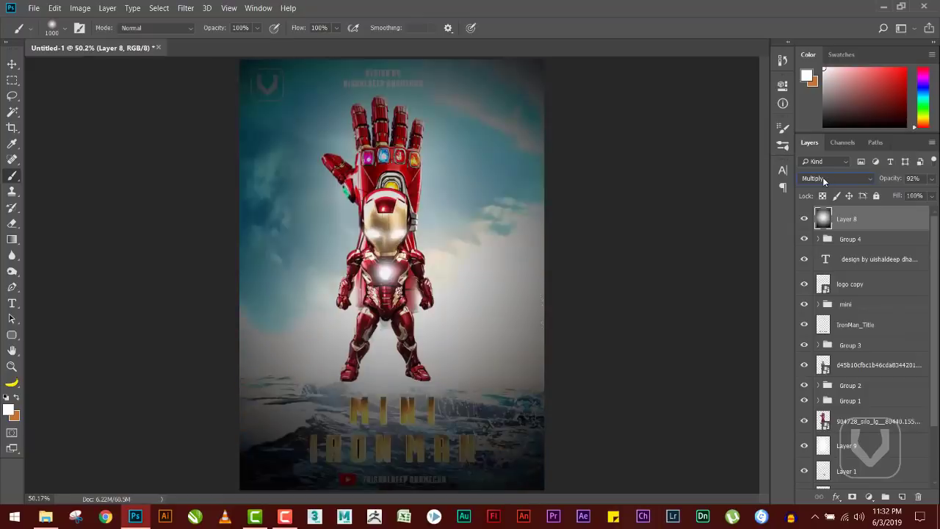
key(Down)
key(Down)
key(Down)
key(Down)
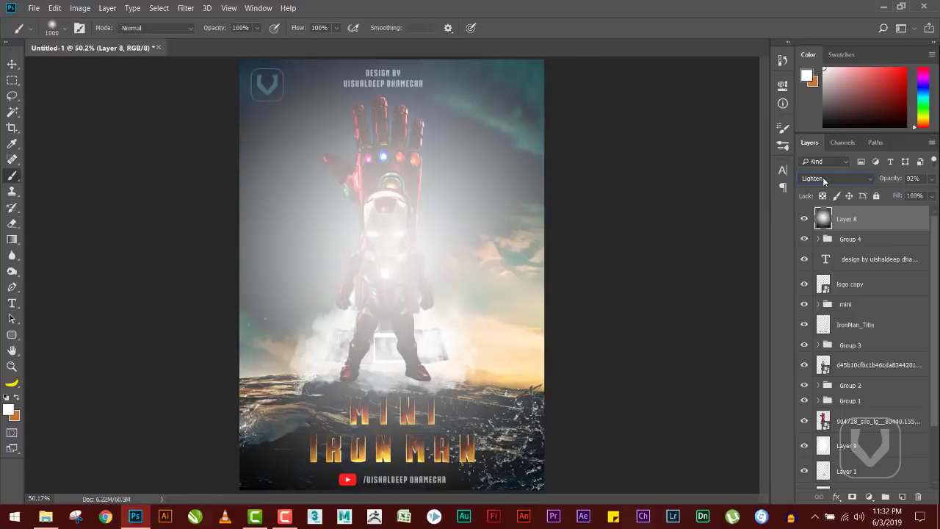
key(Down)
key(Down)
key(Down)
key(Down)
key(Down)
key(Down)
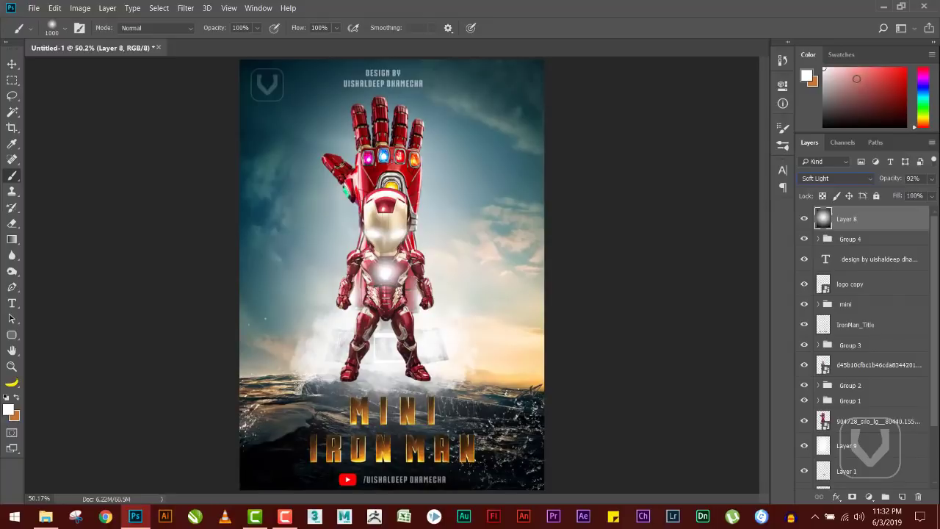
Add a Color Lookup adjustment layer above the gradient and try its 3DLUT files, ending on LOG_Kodak Gold Gen6 200
click(258, 7)
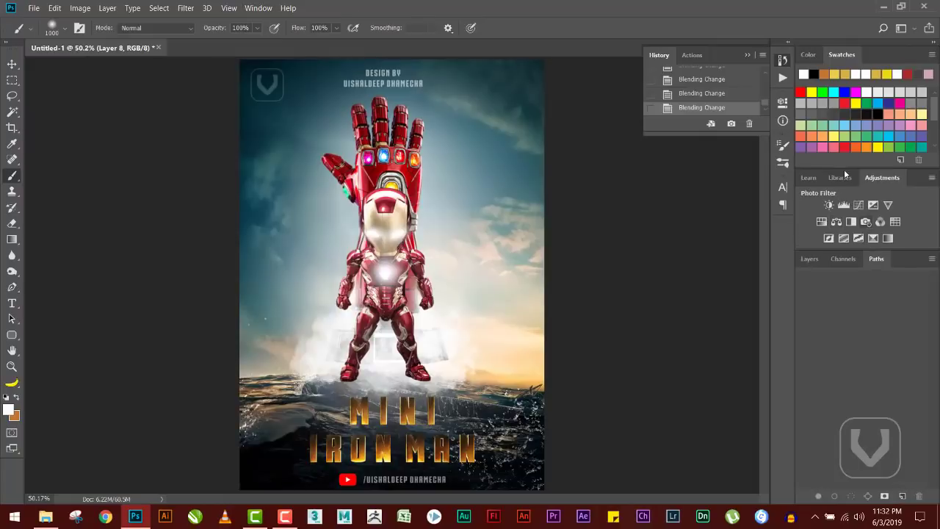
click(895, 222)
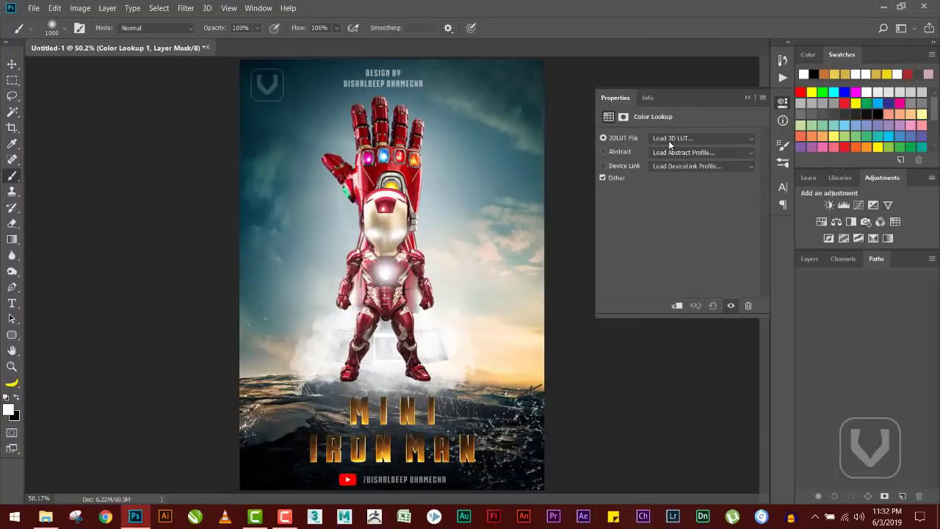
click(669, 141)
click(673, 47)
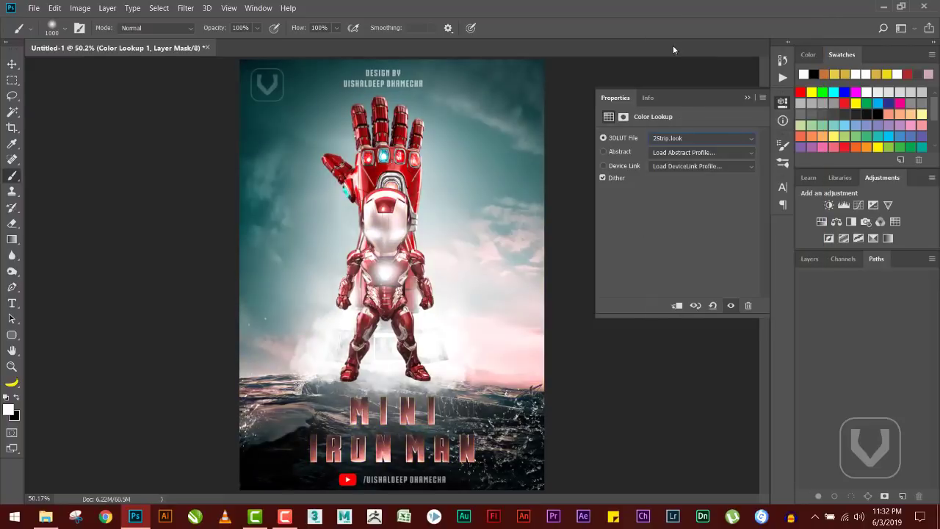
key(Down)
key(Down)
key(Down)
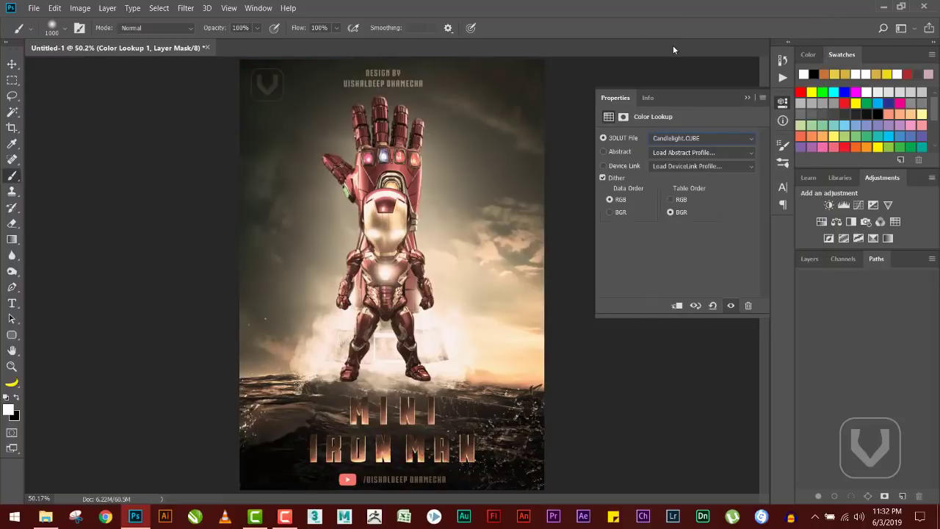
key(Down)
key(Down)
key(Down)
key(Down)
key(Down)
key(Down)
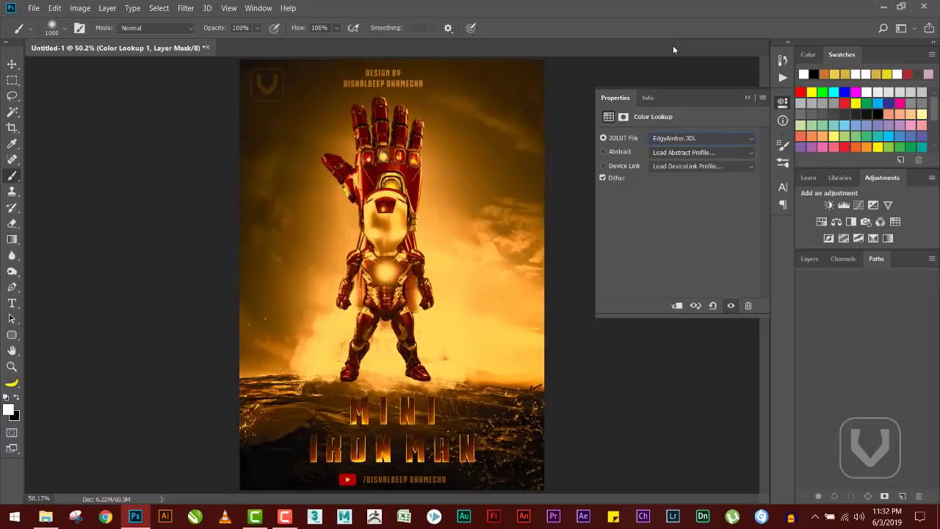
key(Down)
key(Down)
key(Down)
key(Down)
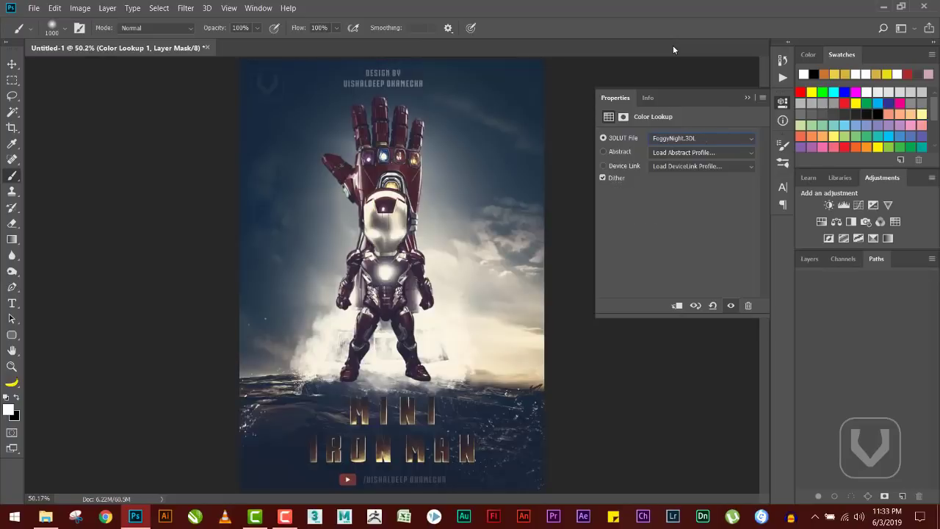
key(Down)
key(Down)
key(Down)
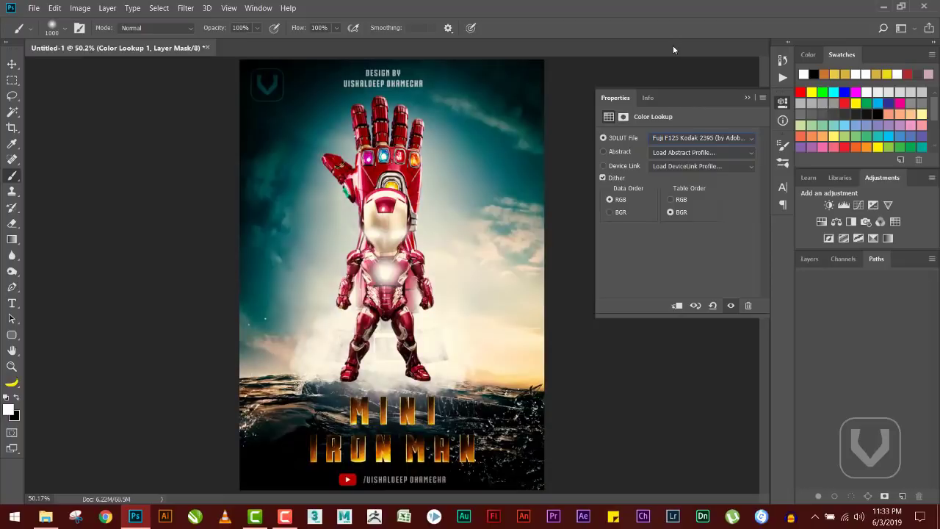
key(Down)
key(Down)
key(Down)
key(Down)
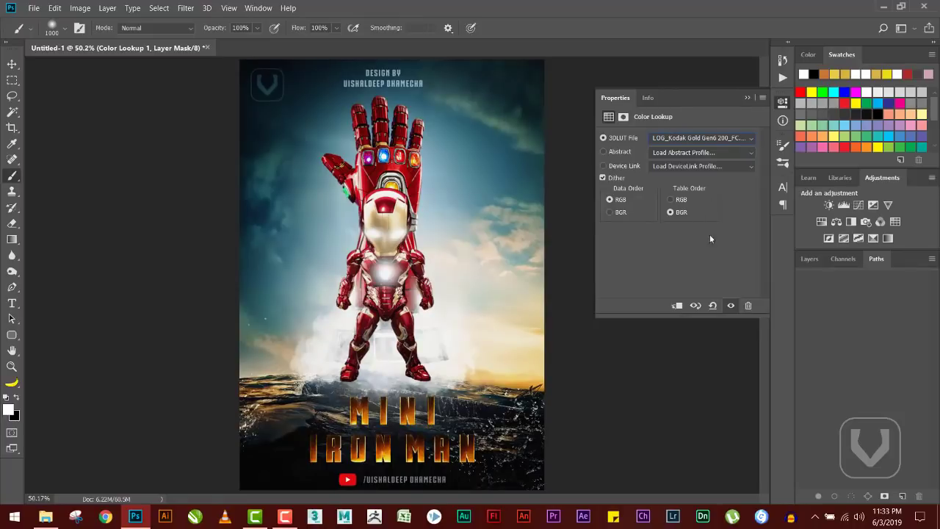
Toggle the Color Lookup layer's visibility to compare the poster with and without the colour grade
click(804, 259)
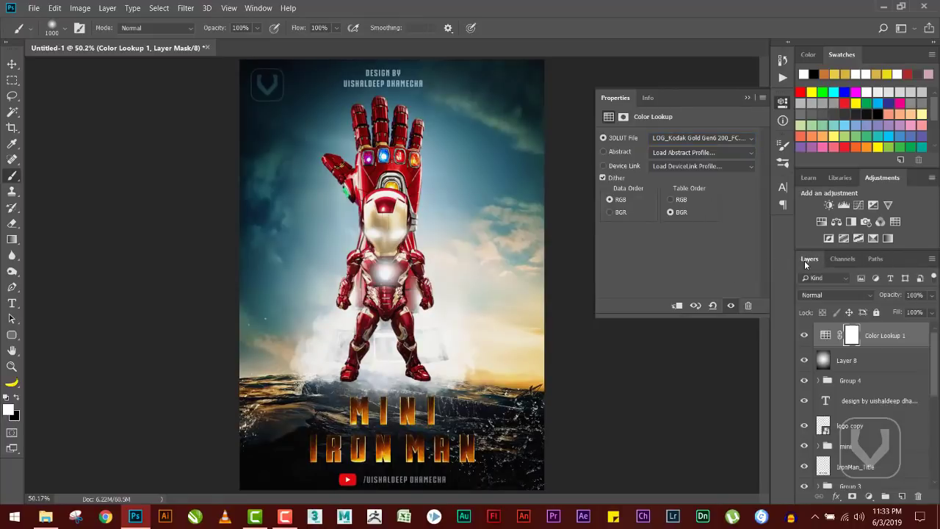
click(804, 335)
click(804, 336)
click(804, 336)
click(804, 336)
click(804, 336)
Add a Levels adjustment layer above the Color Lookup layer and set its midtone input level to about 0.96
click(869, 496)
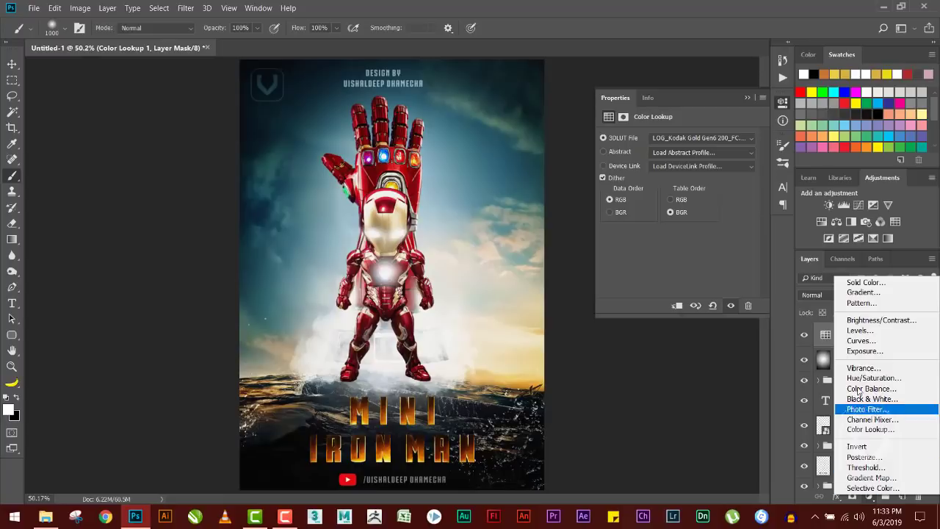
click(854, 334)
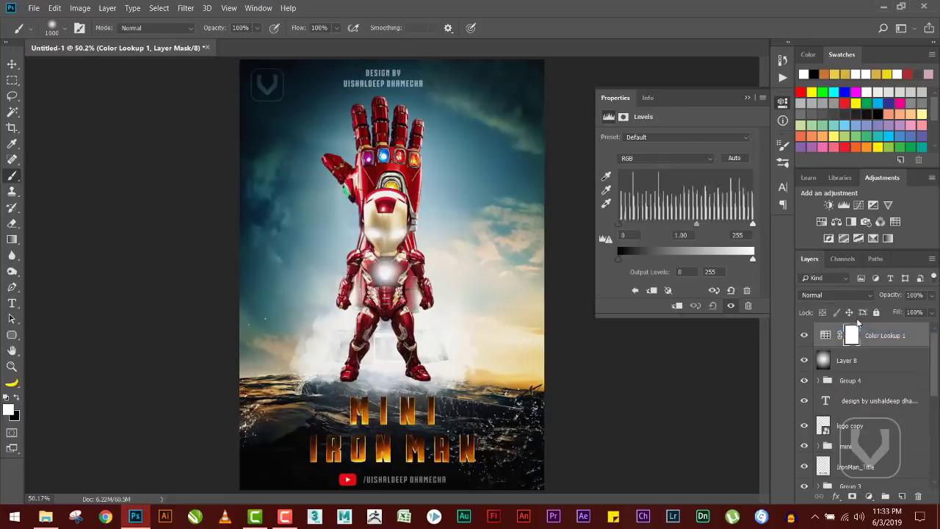
mouse_move(685, 229)
mouse_down()
mouse_move(669, 226)
mouse_move(684, 227)
mouse_up()
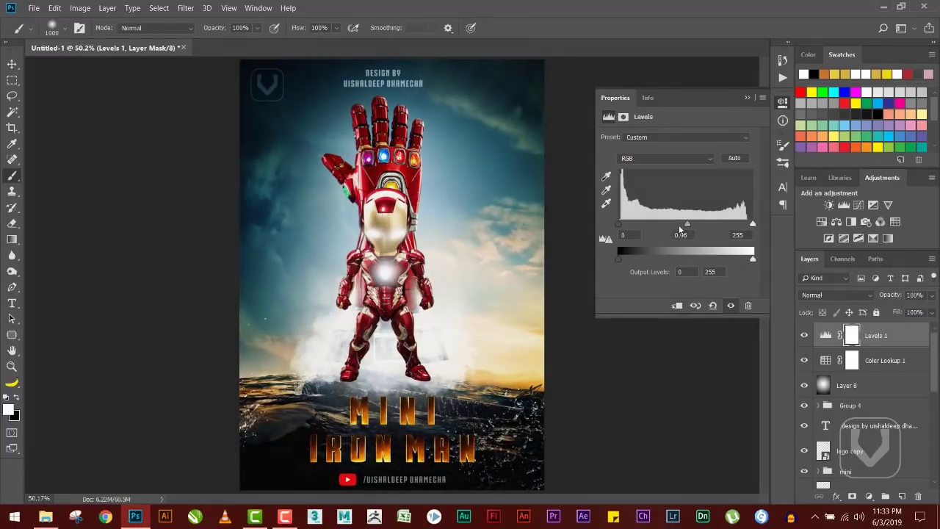
drag(621, 227, 616, 224)
click(782, 103)
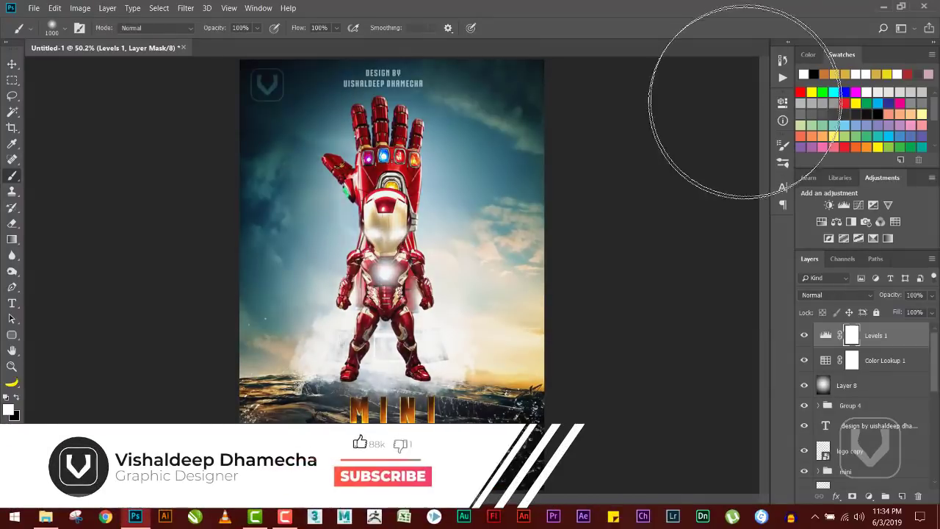